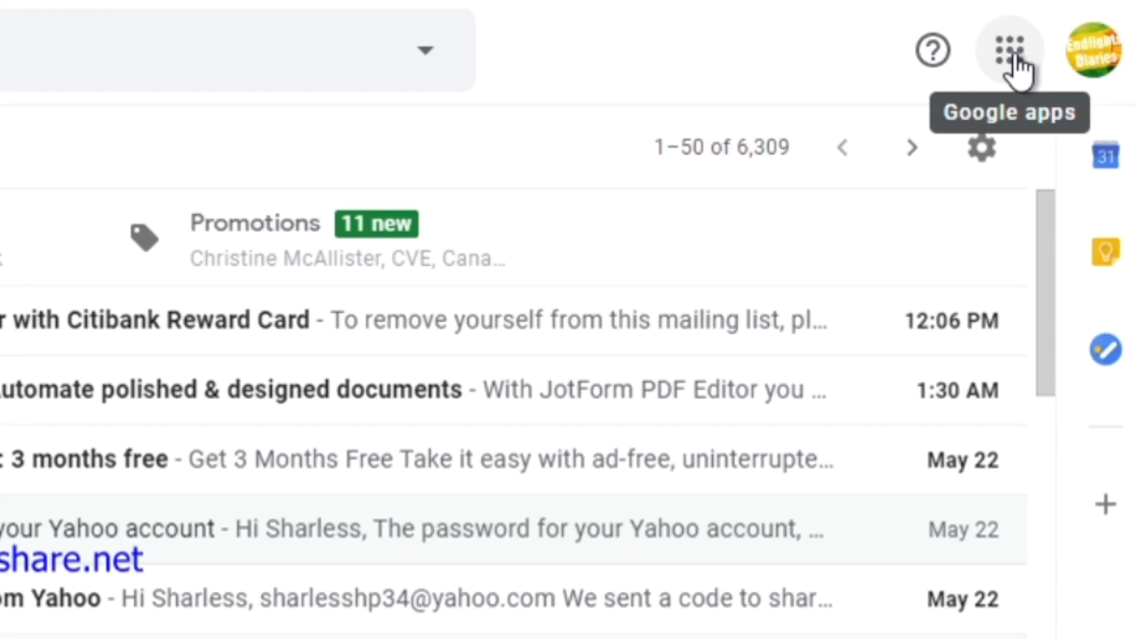
Step: Open Google Docs from the Google apps and create a new blank document
left_click(1013, 58)
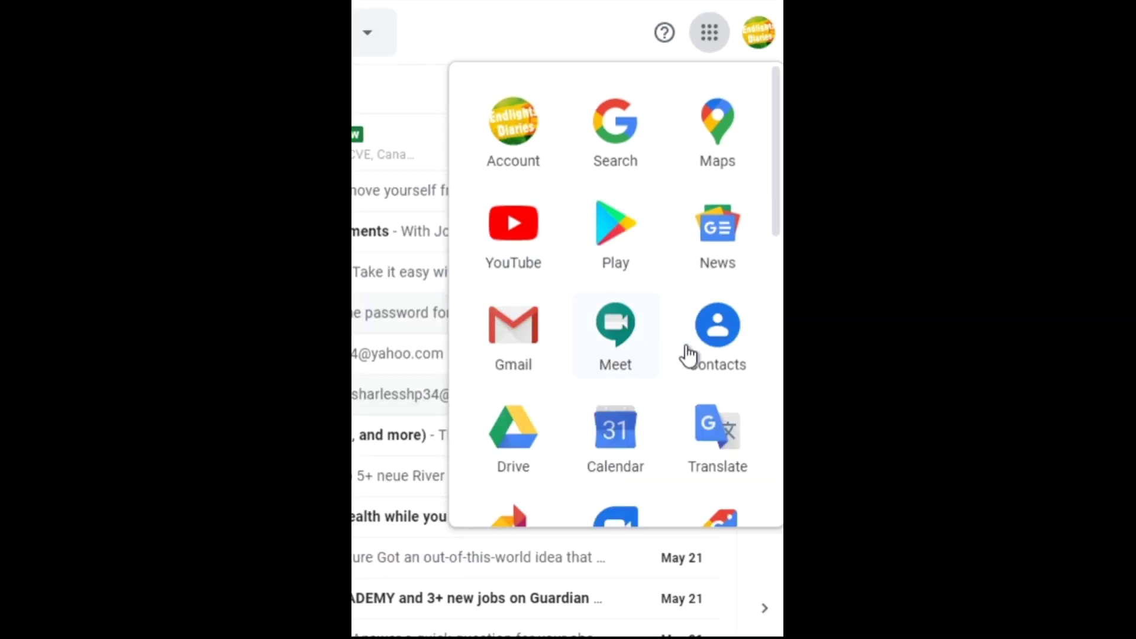
scroll(554, 466, "down", 2)
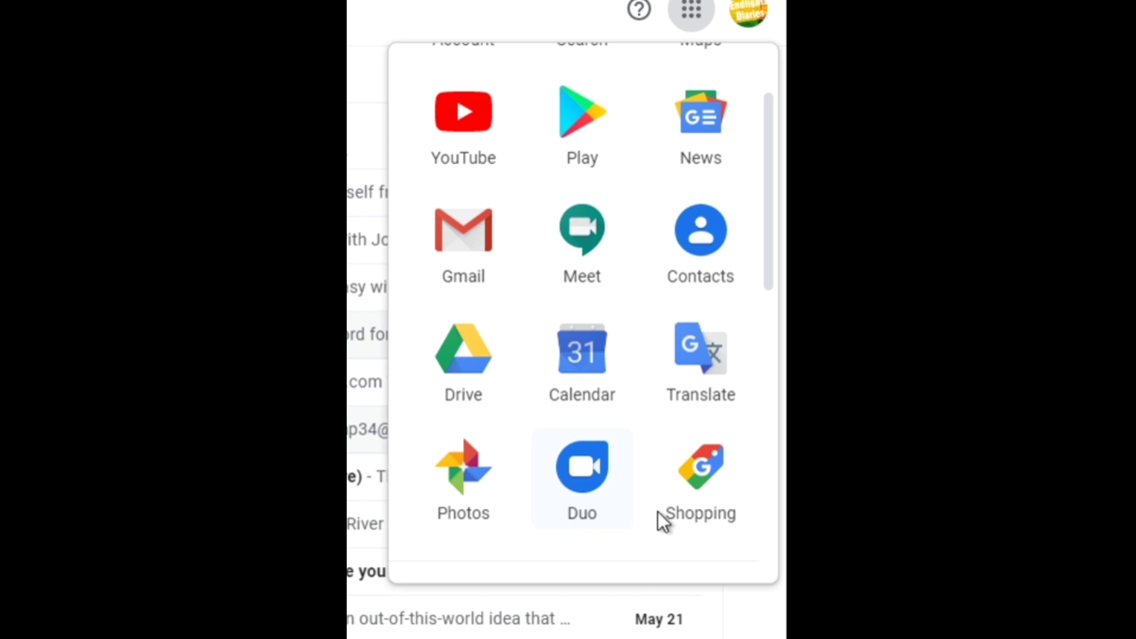
scroll(694, 485, "up", 2)
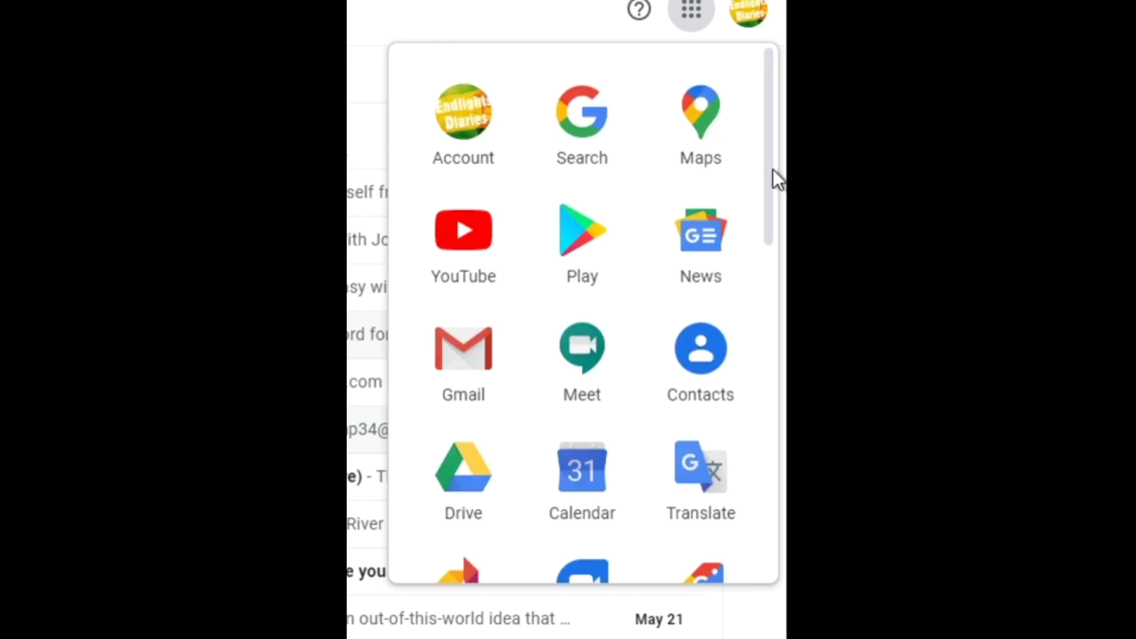
left_click_drag(773, 169, 782, 485)
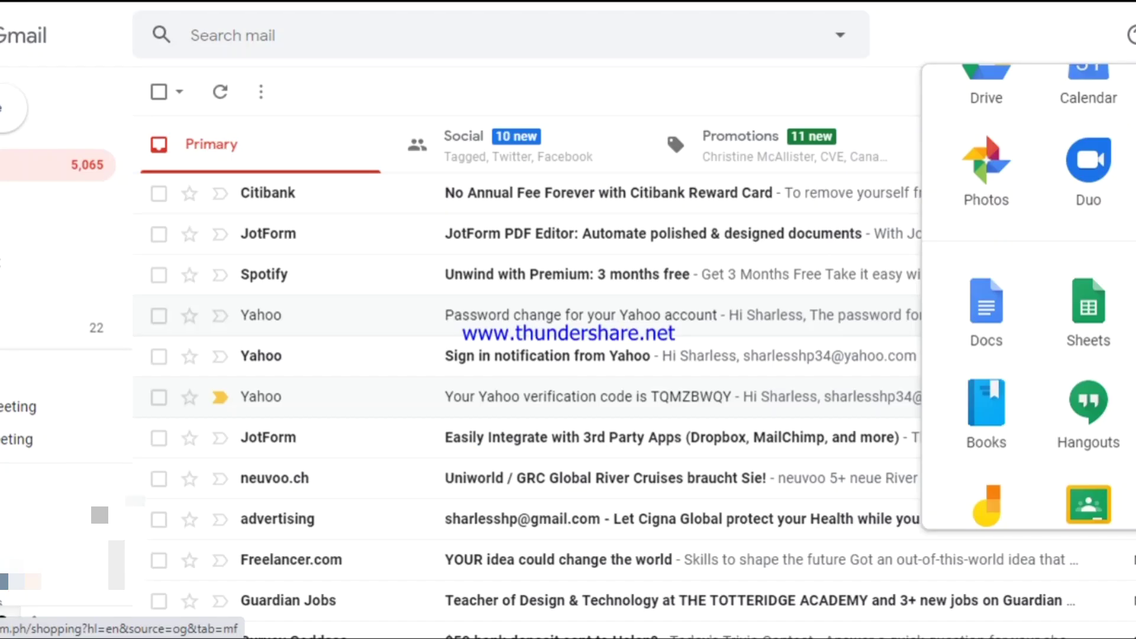
scroll(1009, 97, "down", 3)
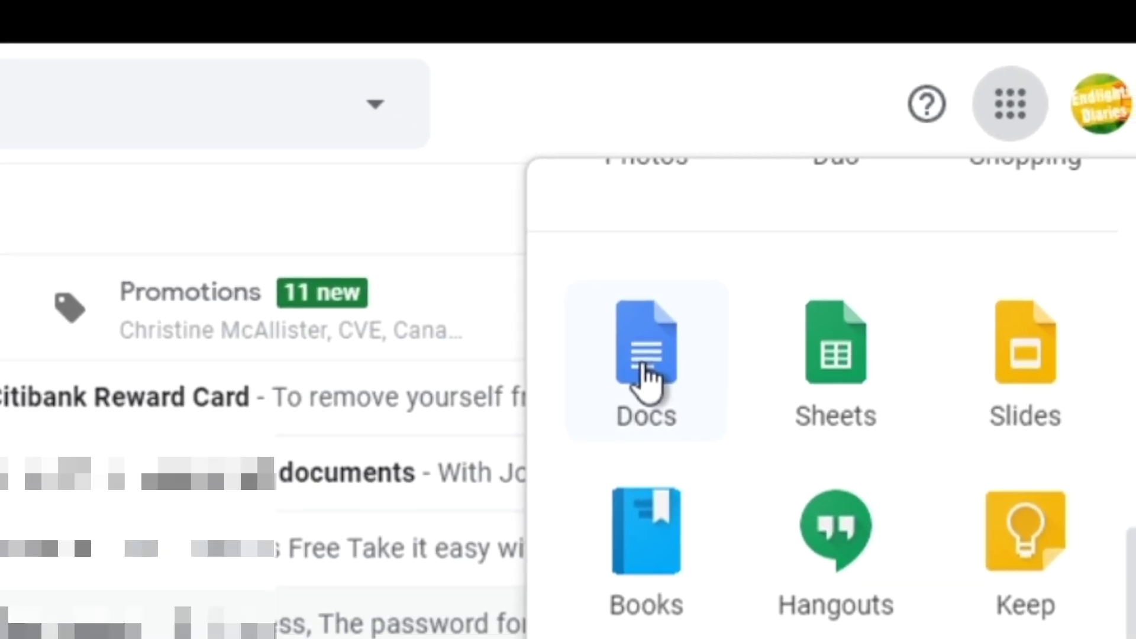
left_click(646, 371)
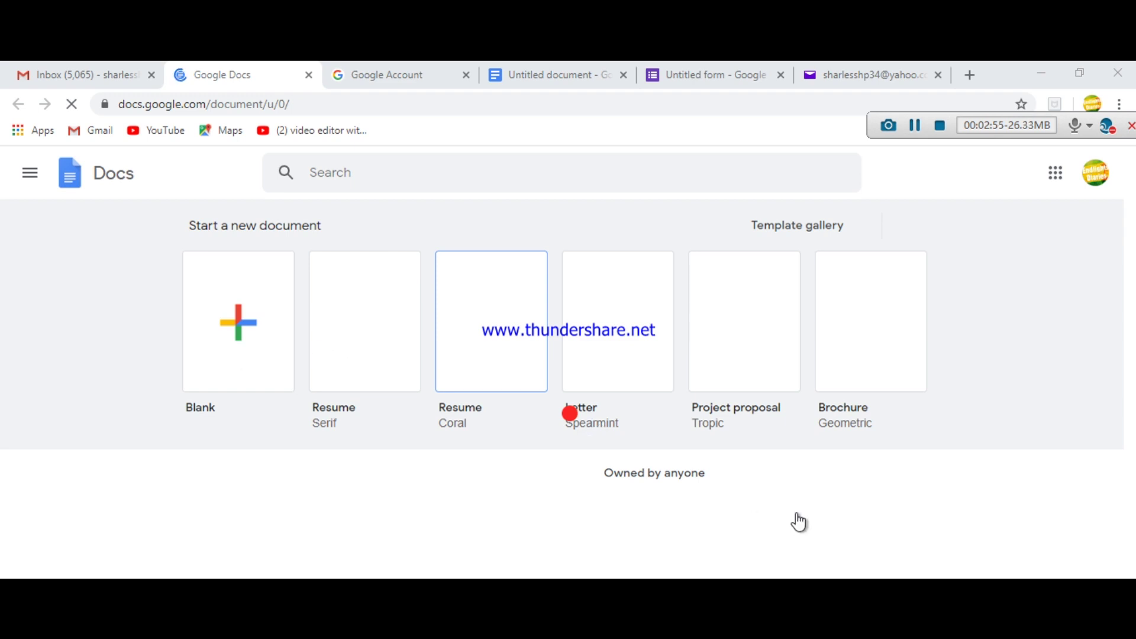
left_click(247, 332)
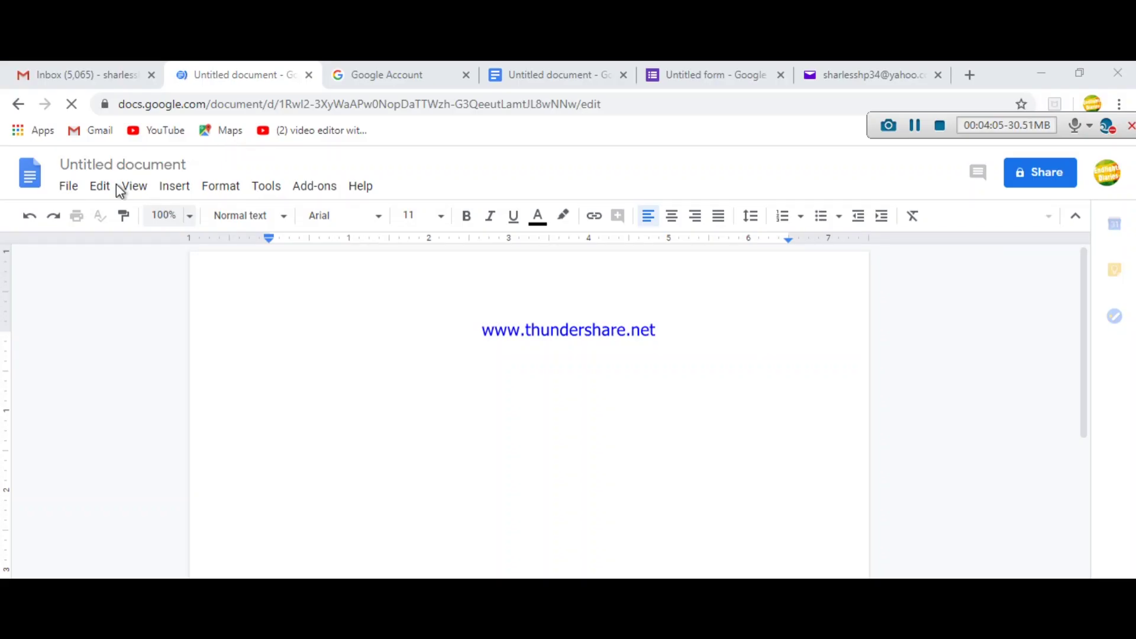
Step: Create a new Google Form from within the blank document
left_click(69, 186)
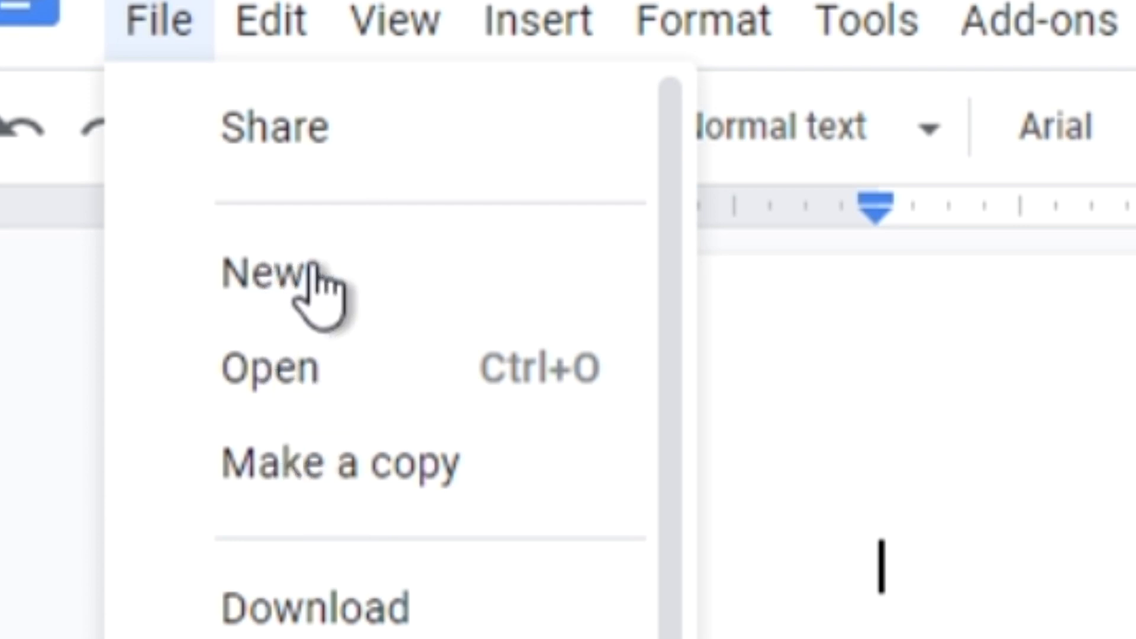
key("Escape")
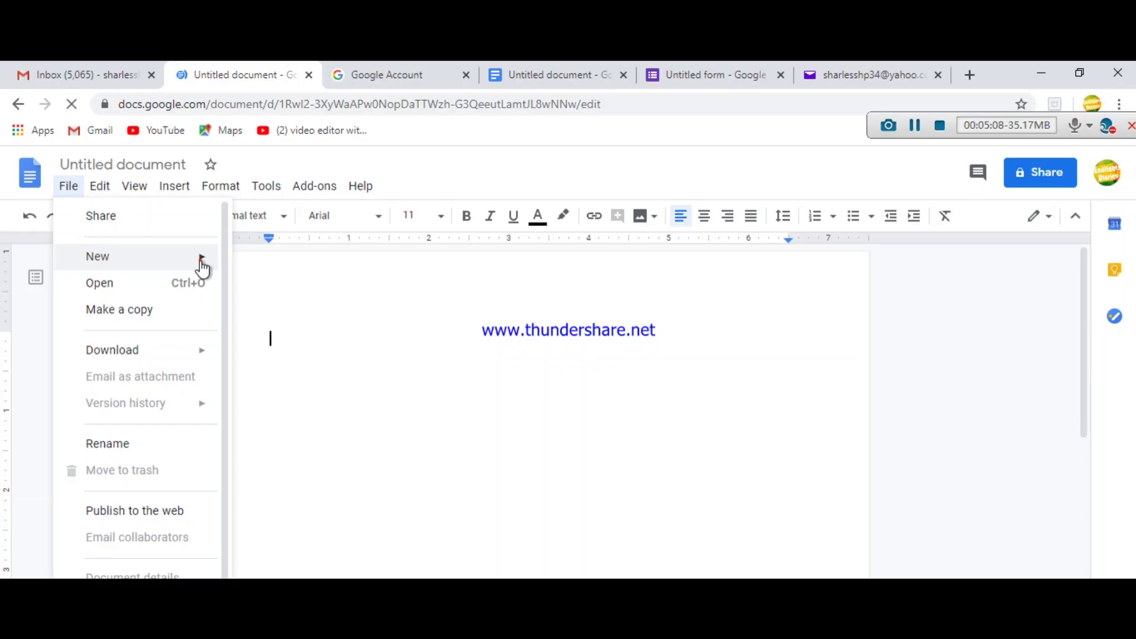
mouse_move(198, 261)
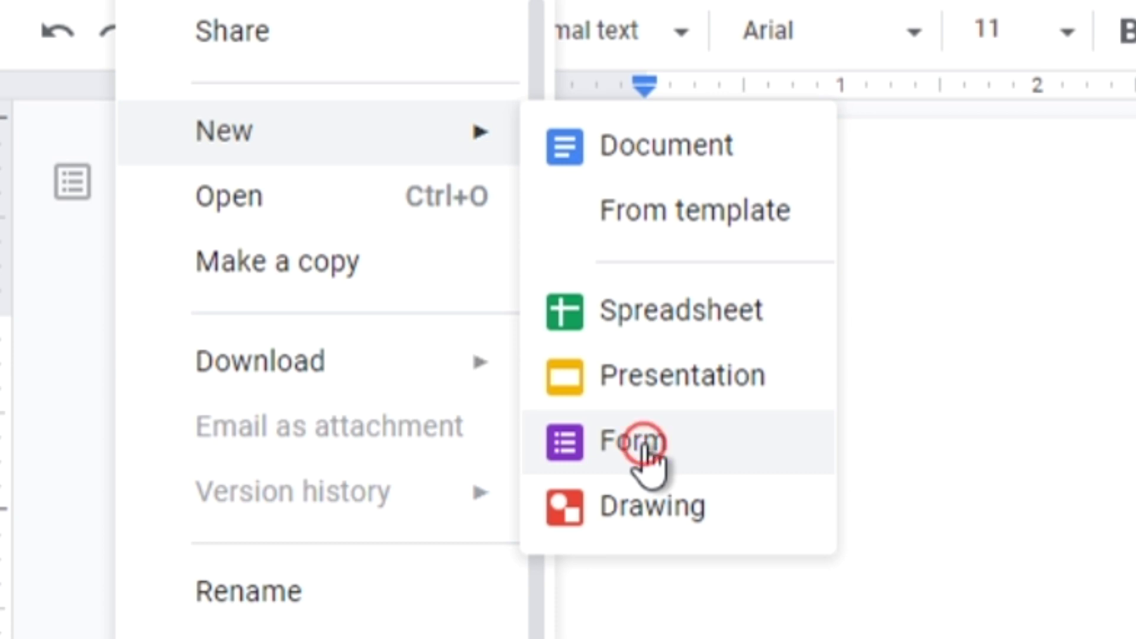
left_click(670, 455)
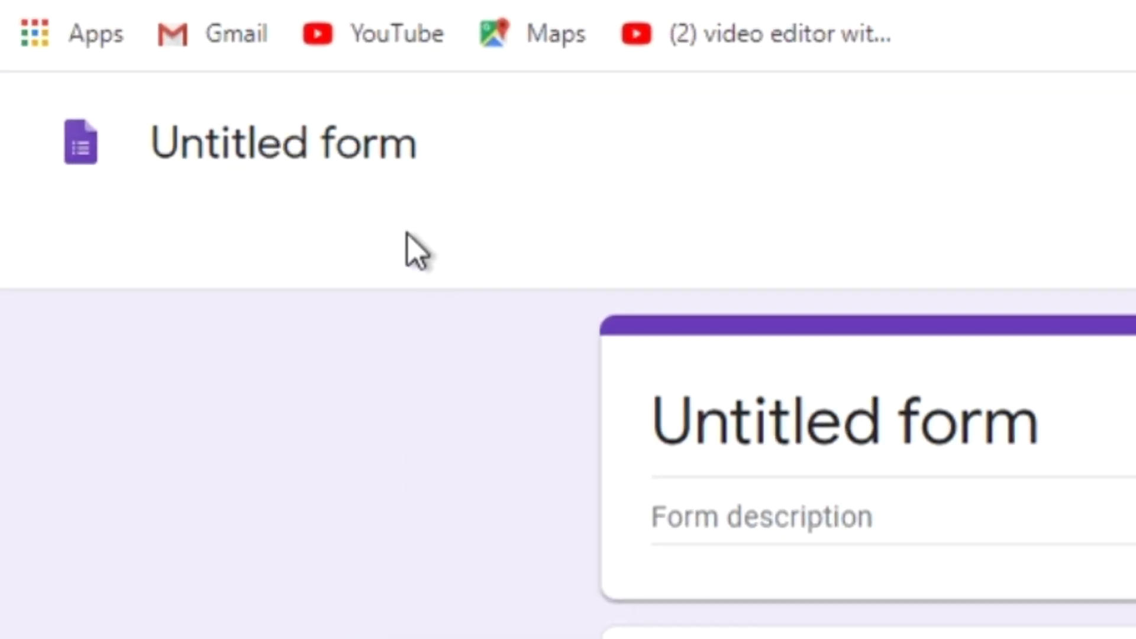
Step: Rename the form "Pupils Information Grade 3 - Rose SY 2020-2021" and apply the same name as the form's title
left_click(414, 145)
key("BackSpace")
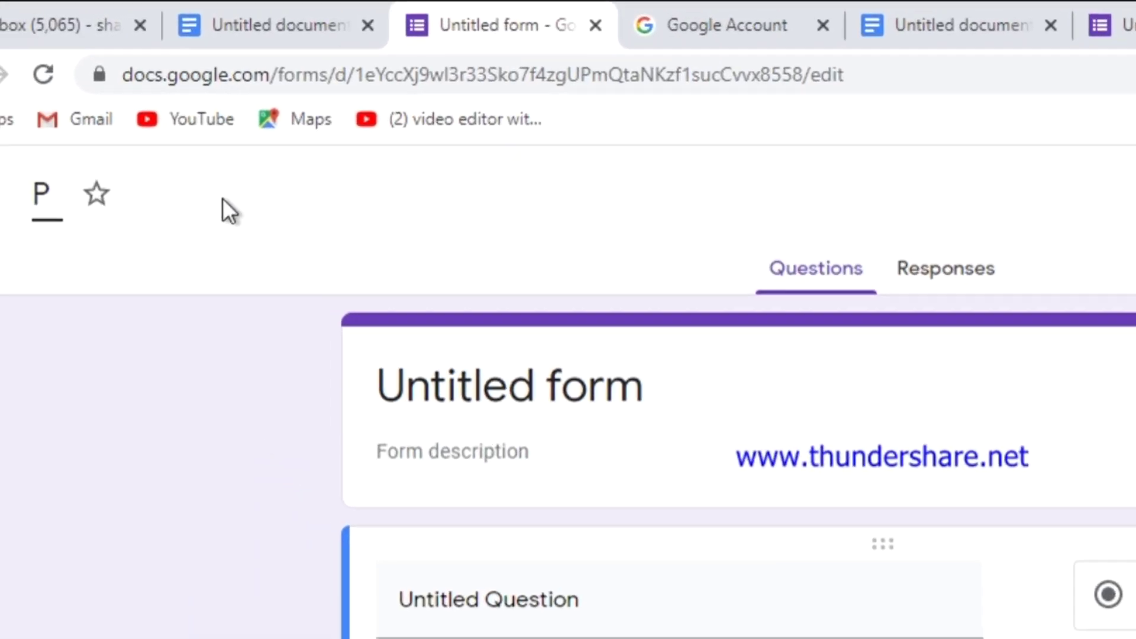
type("upils ")
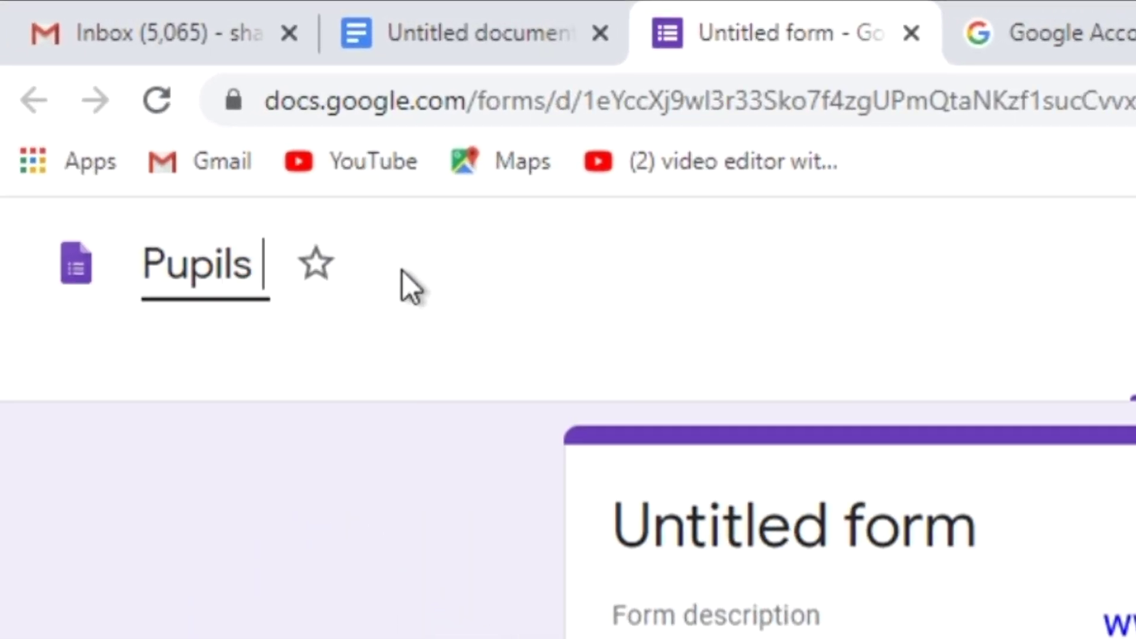
type("Information")
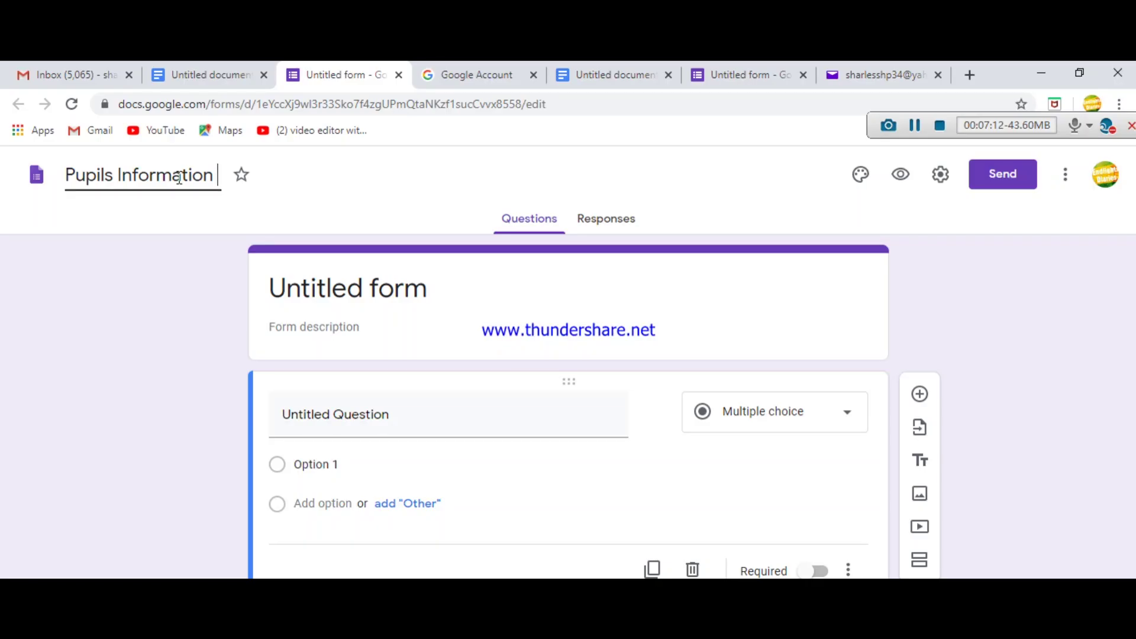
type("rade")
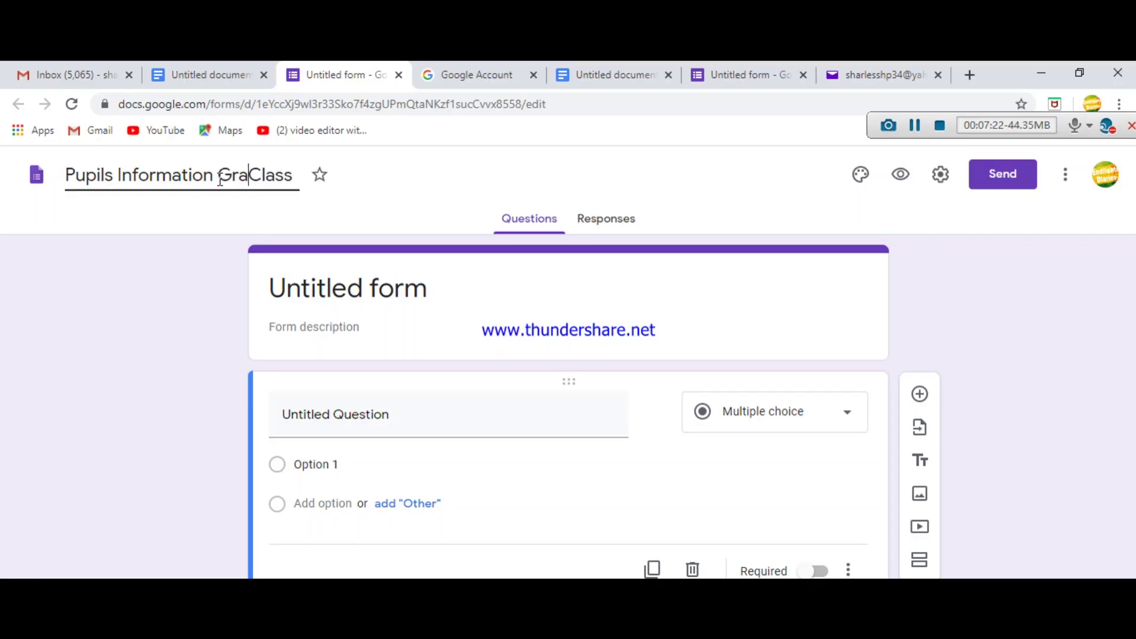
type(" 3")
key("Delete")
key("Delete")
key("Delete")
key("Delete")
key("Delete")
type("- Rose")
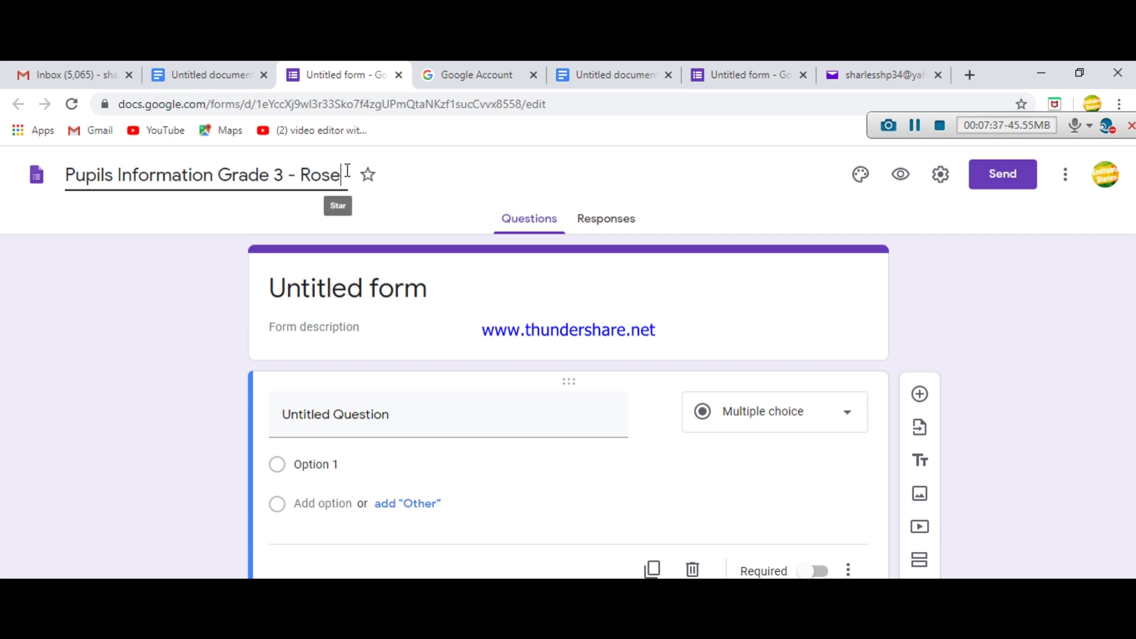
type(" SY 2020")
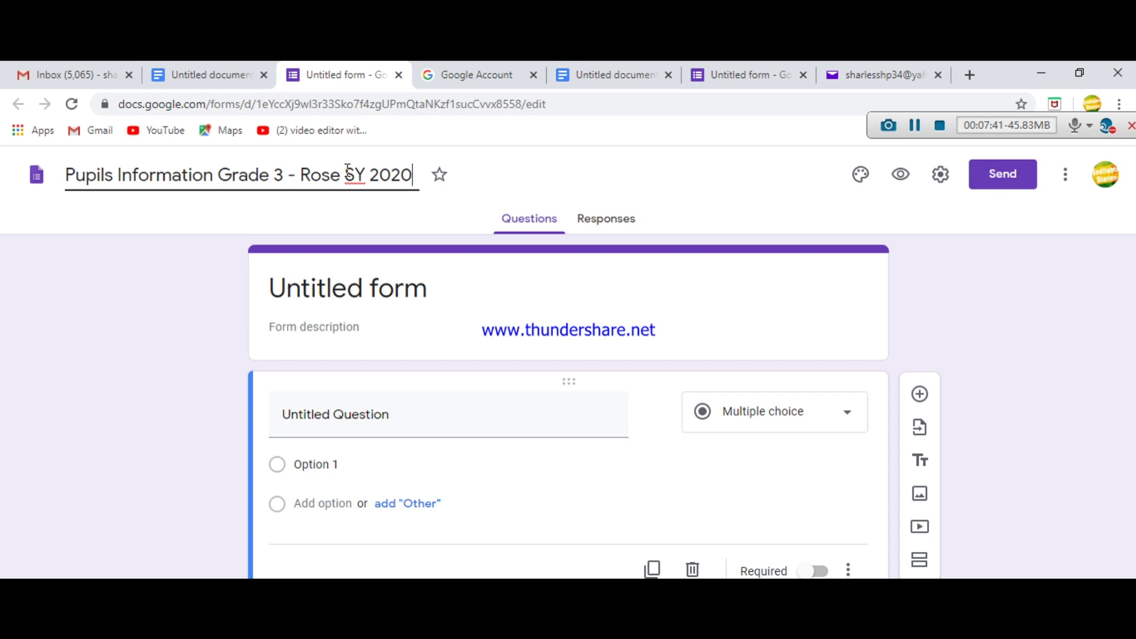
type("-2021")
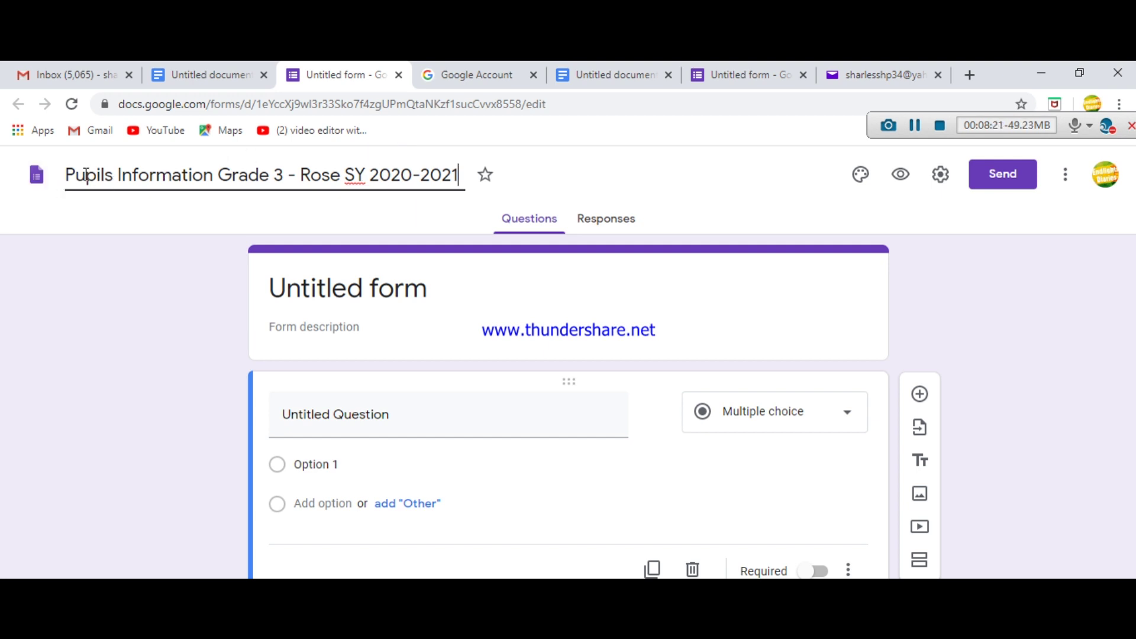
left_click(432, 289)
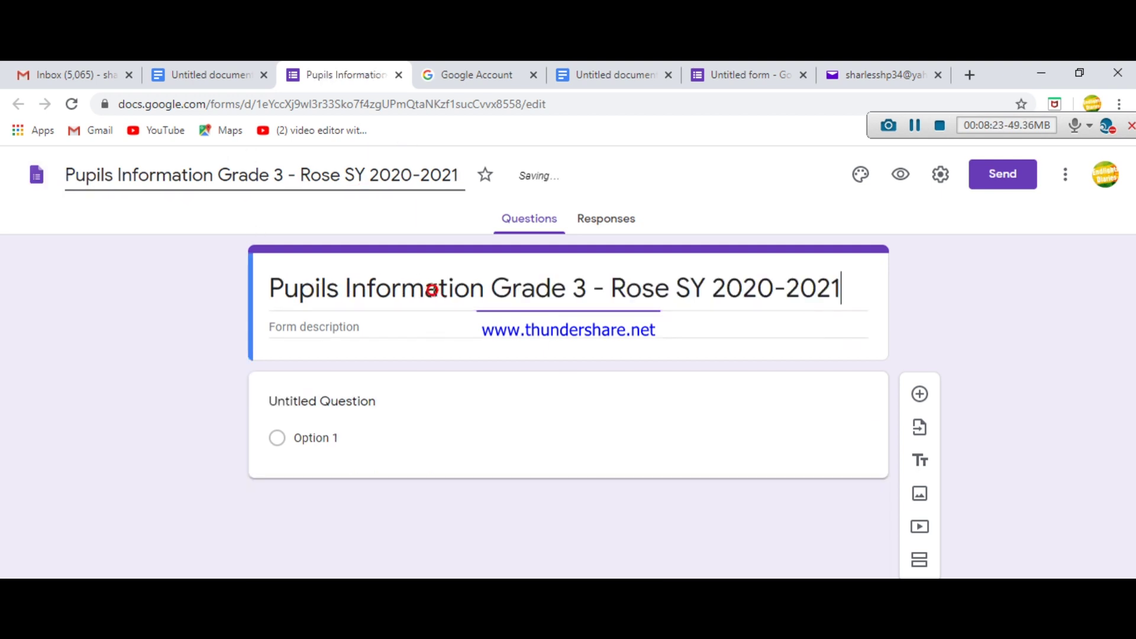
left_click(377, 283)
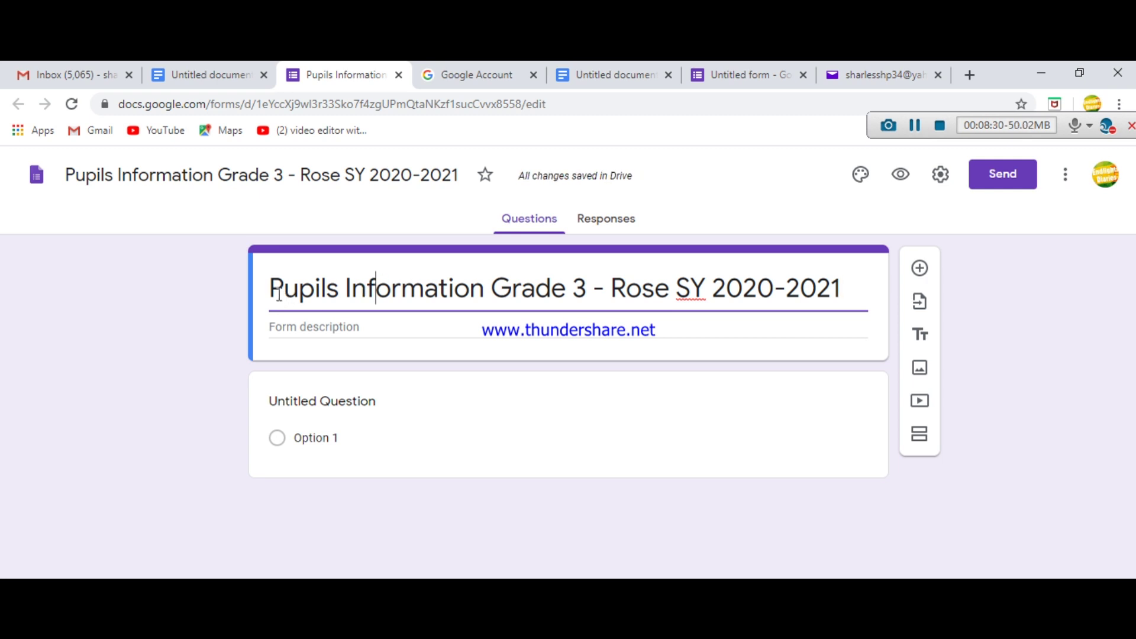
Step: Enter the form description "This survey gathers information of the pupils enrolled in Grade 3- Rose"
left_click(372, 328)
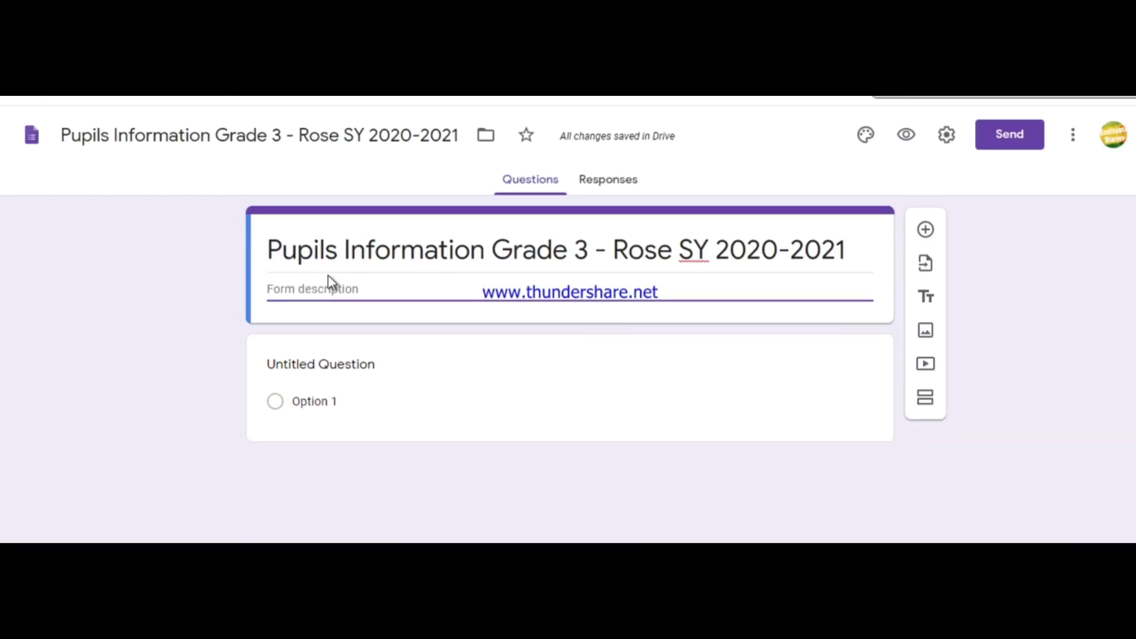
type("This survey gat")
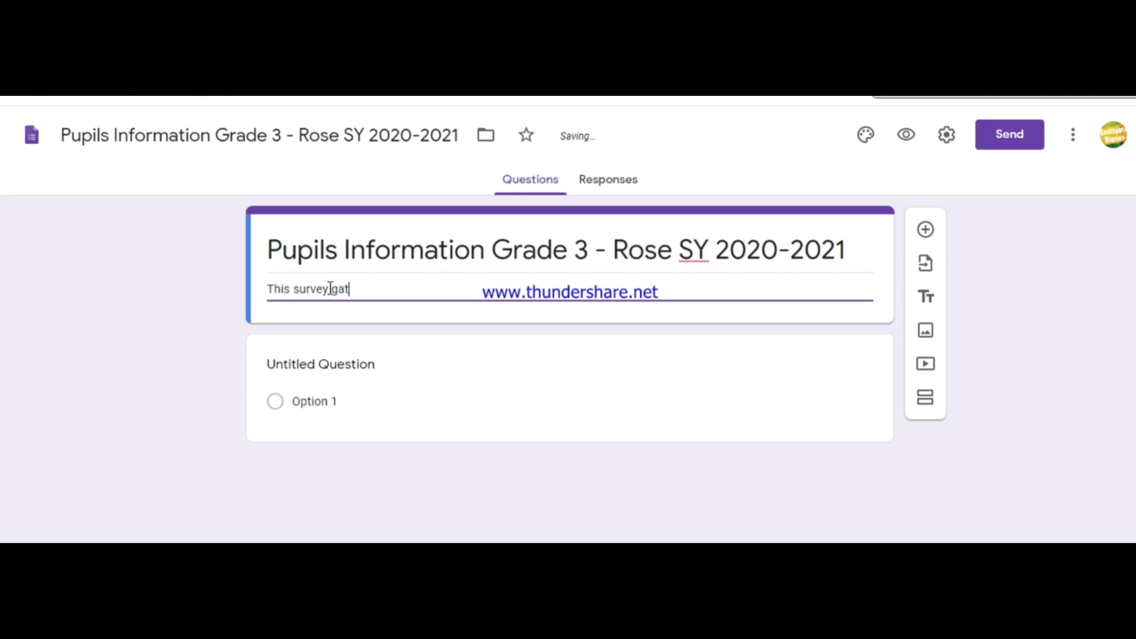
type("hers information of the")
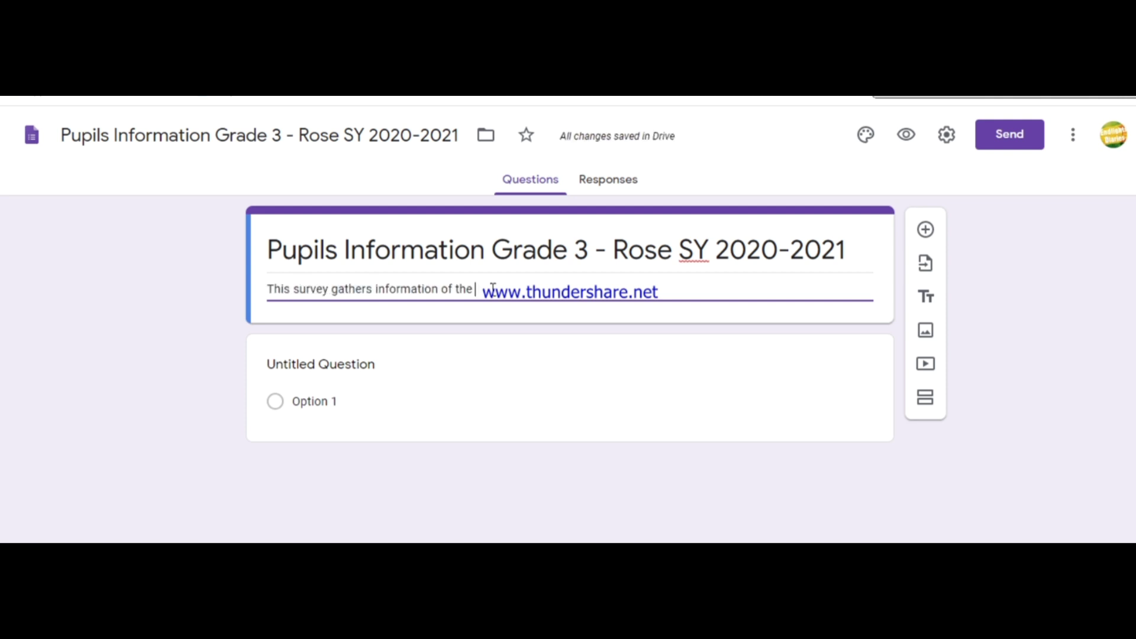
type(" pupils enrolled in Grade 3 - Rose")
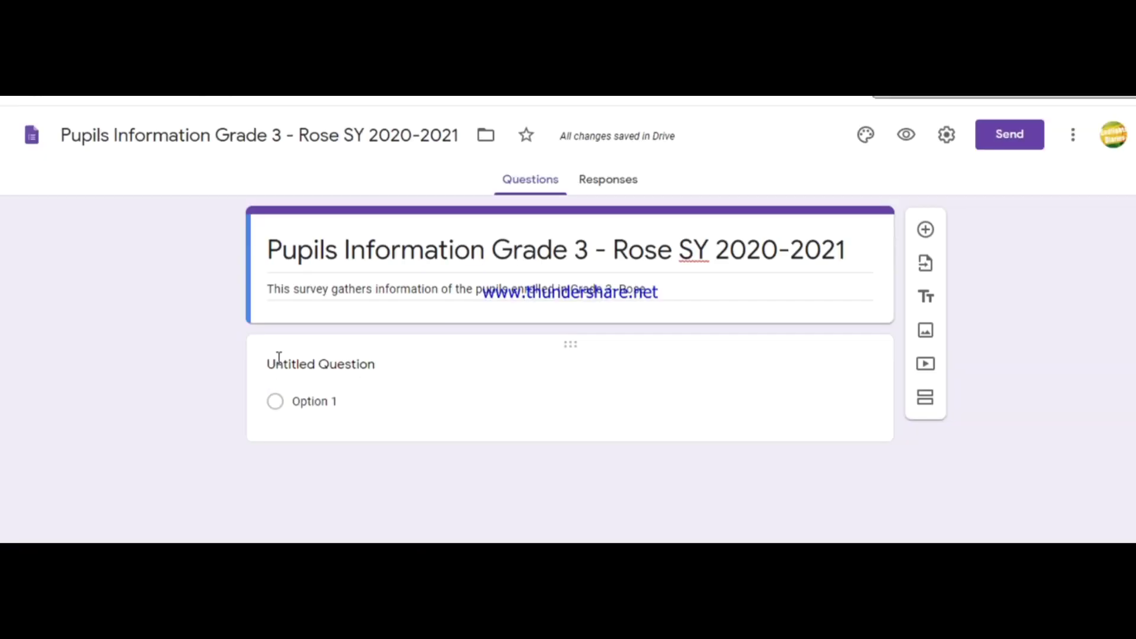
Step: Replace the untitled first question with "Name (Lastname, Firstname, Middle Name)"
left_click(383, 369)
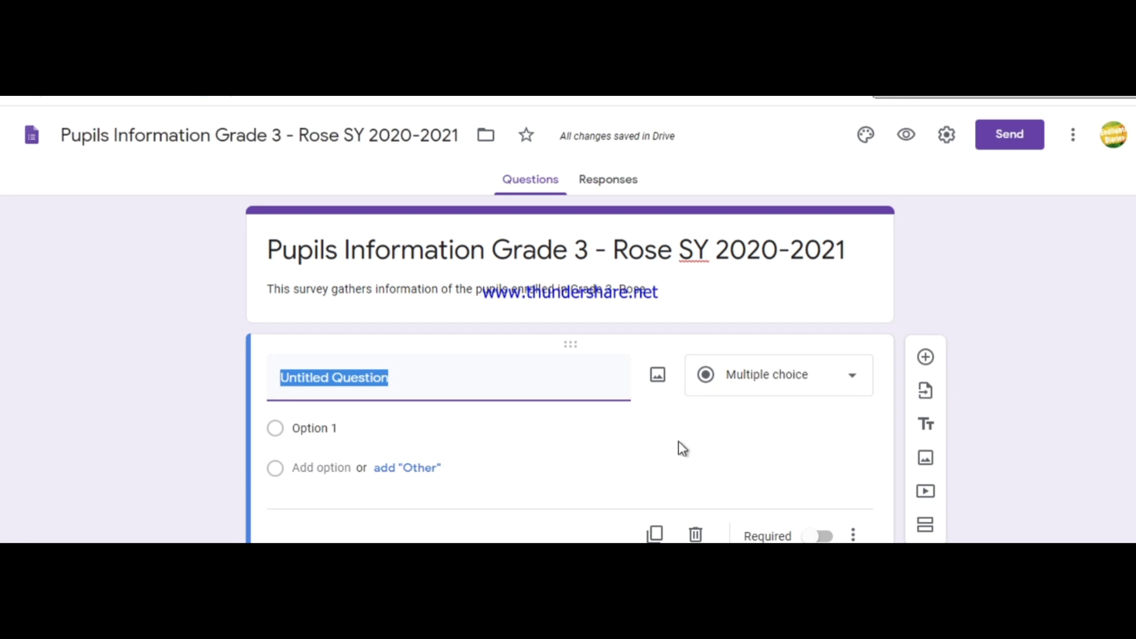
type("N")
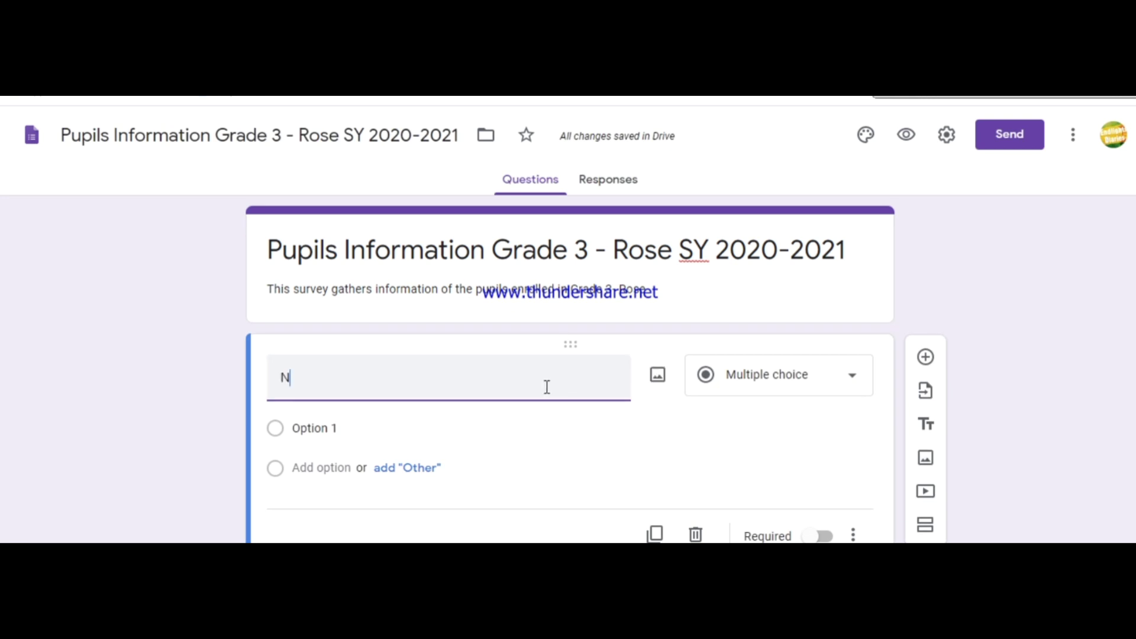
type("ame")
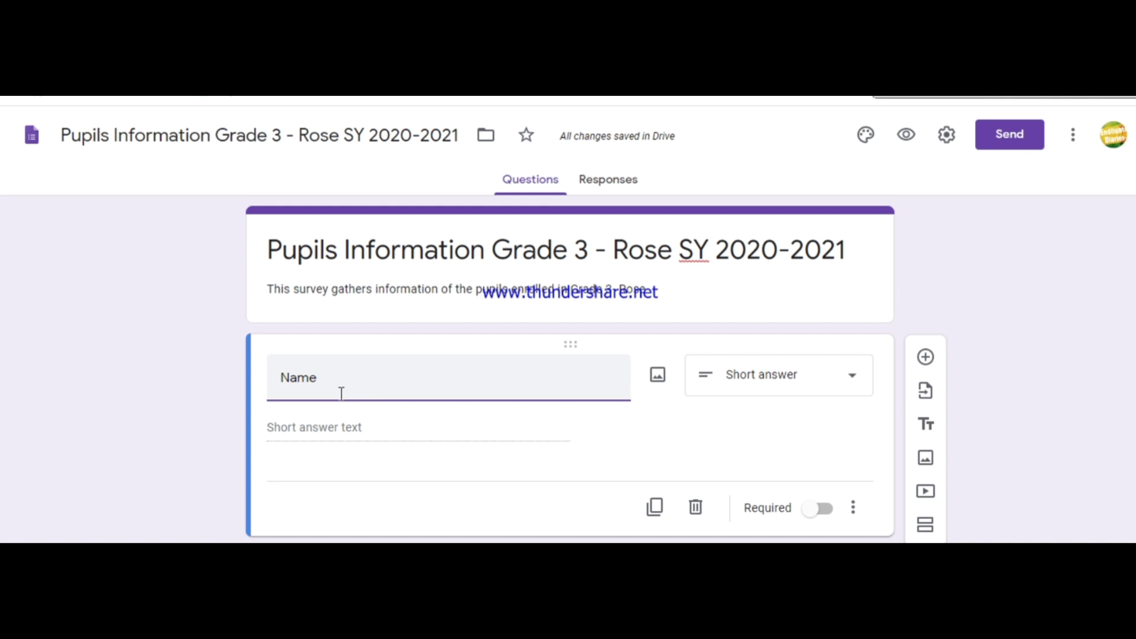
type("(Lastname")
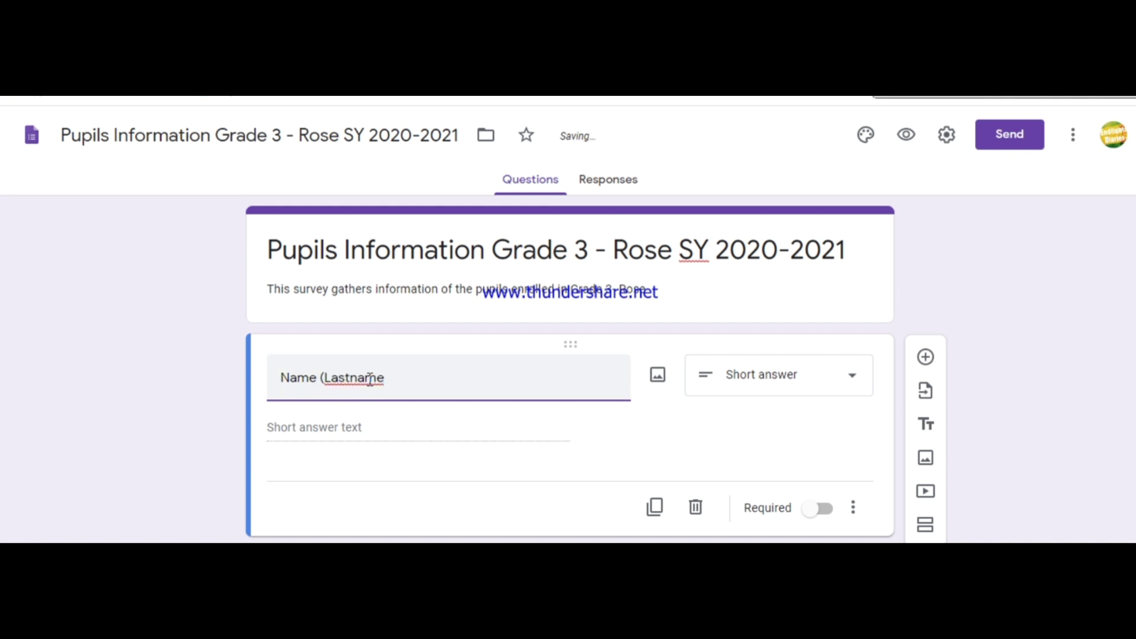
type(", Firstname")
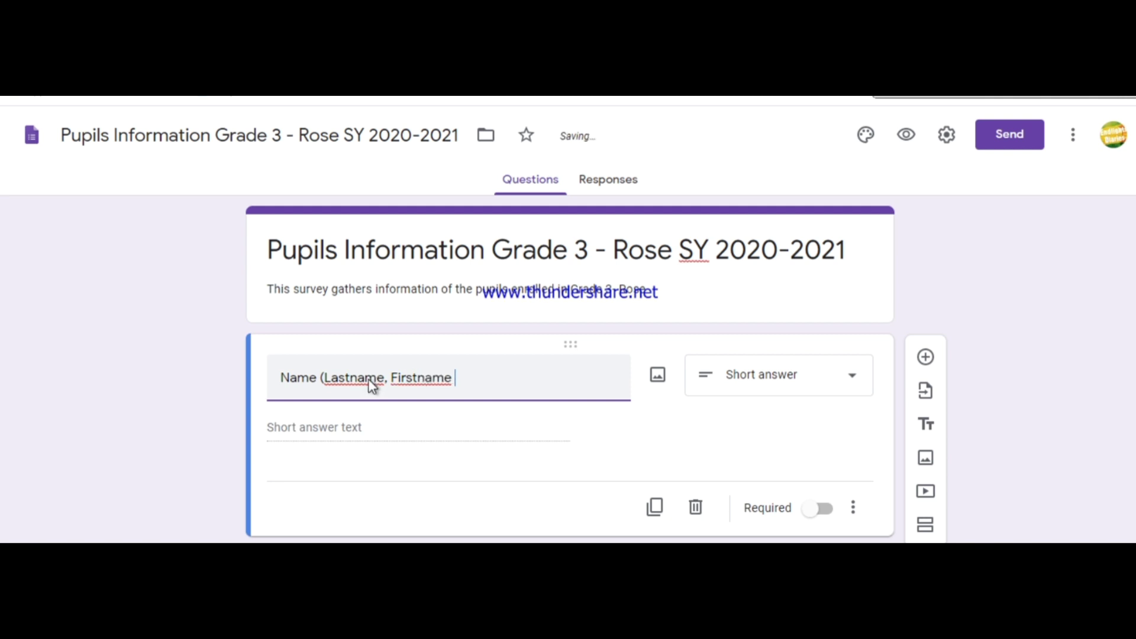
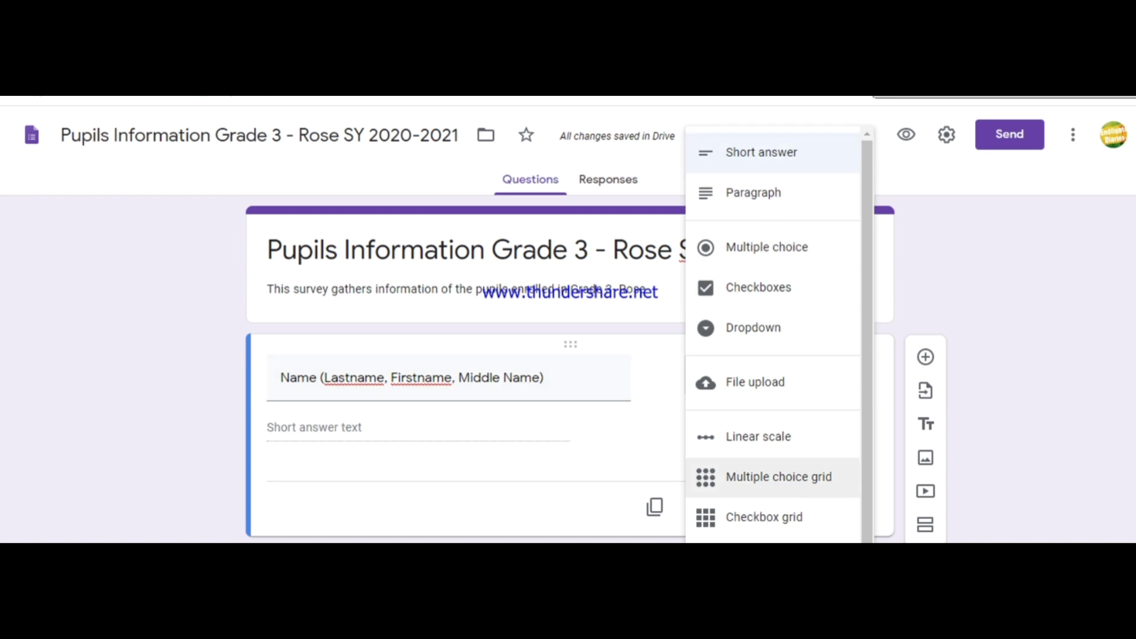
Step: Choose Short answer as the name question's answer type and duplicate the question
scroll(829, 249, "down", 1)
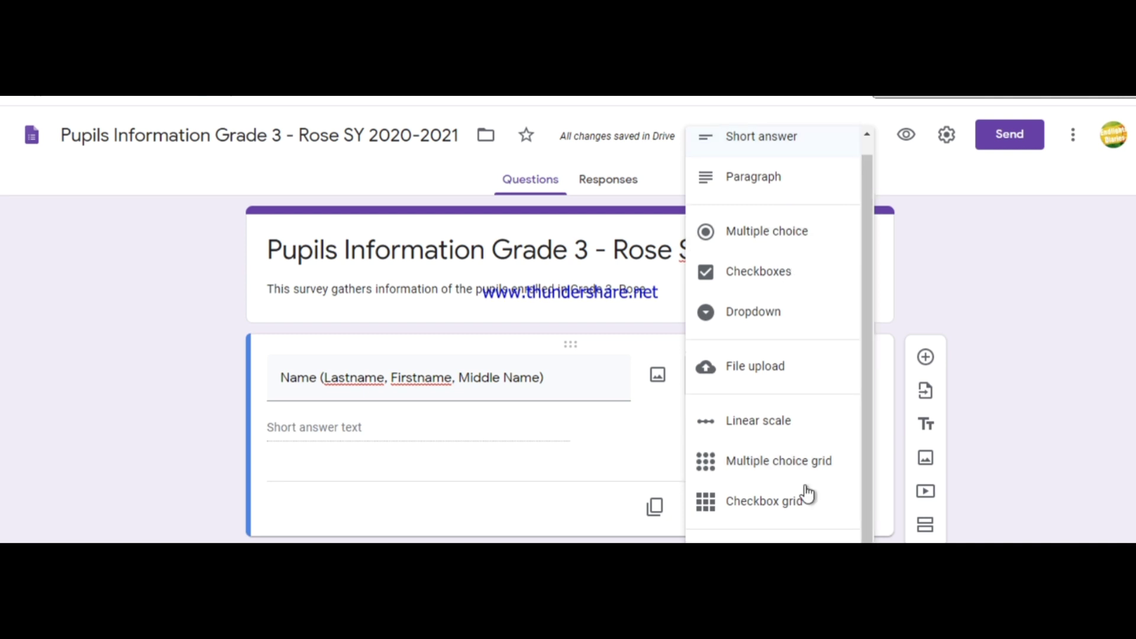
scroll(867, 343, "up", 1)
scroll(867, 343, "up", 1)
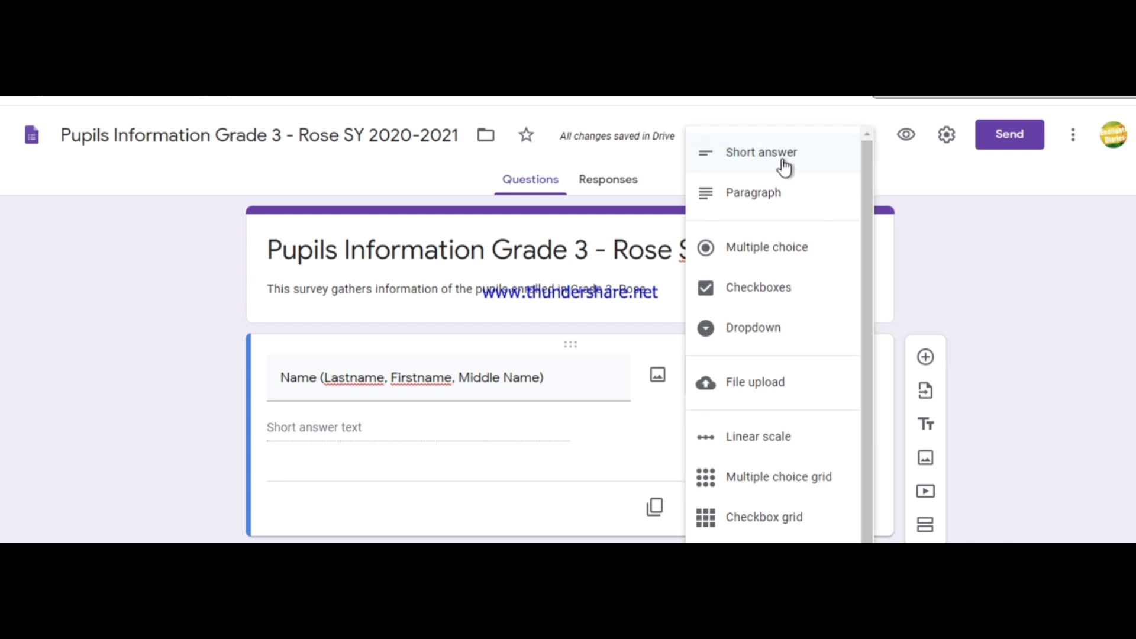
mouse_move(262, 387)
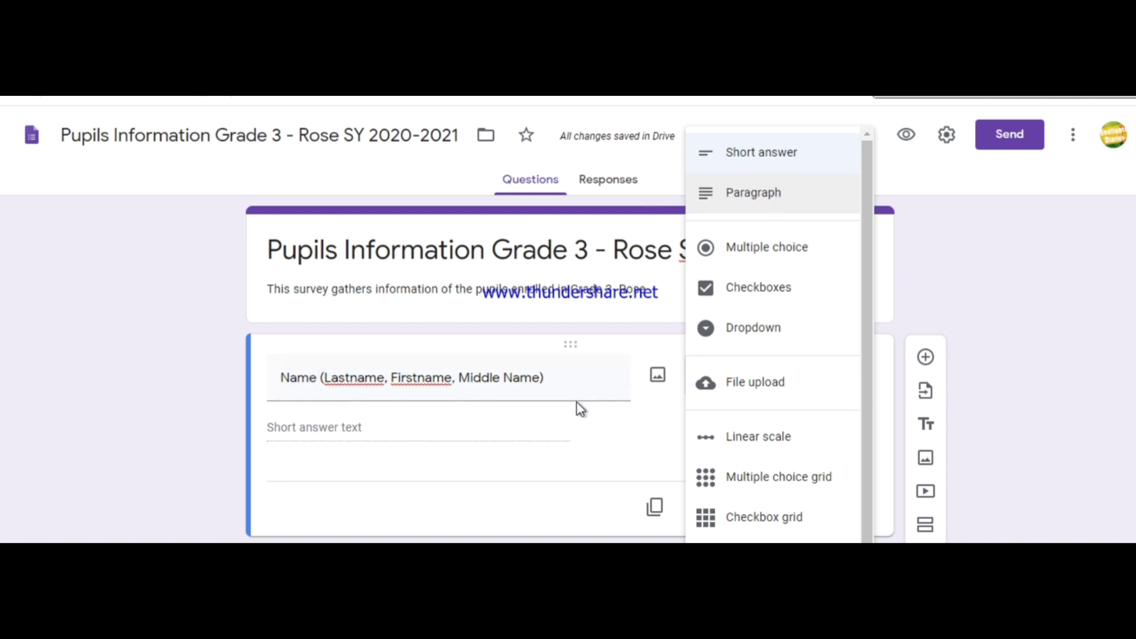
left_click(748, 155)
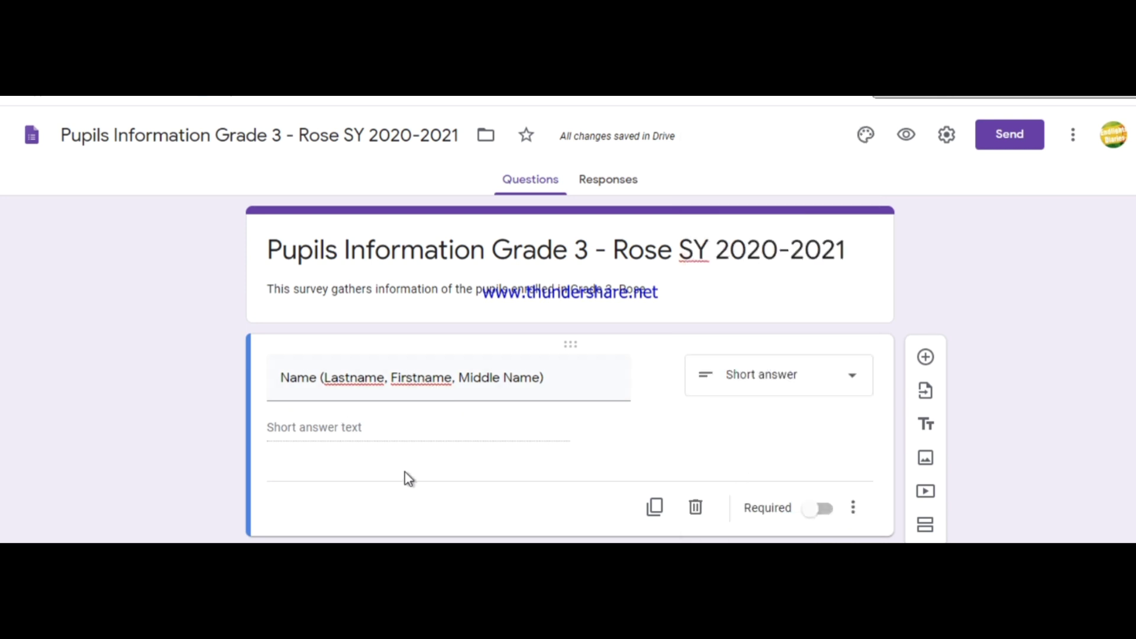
left_click(655, 507)
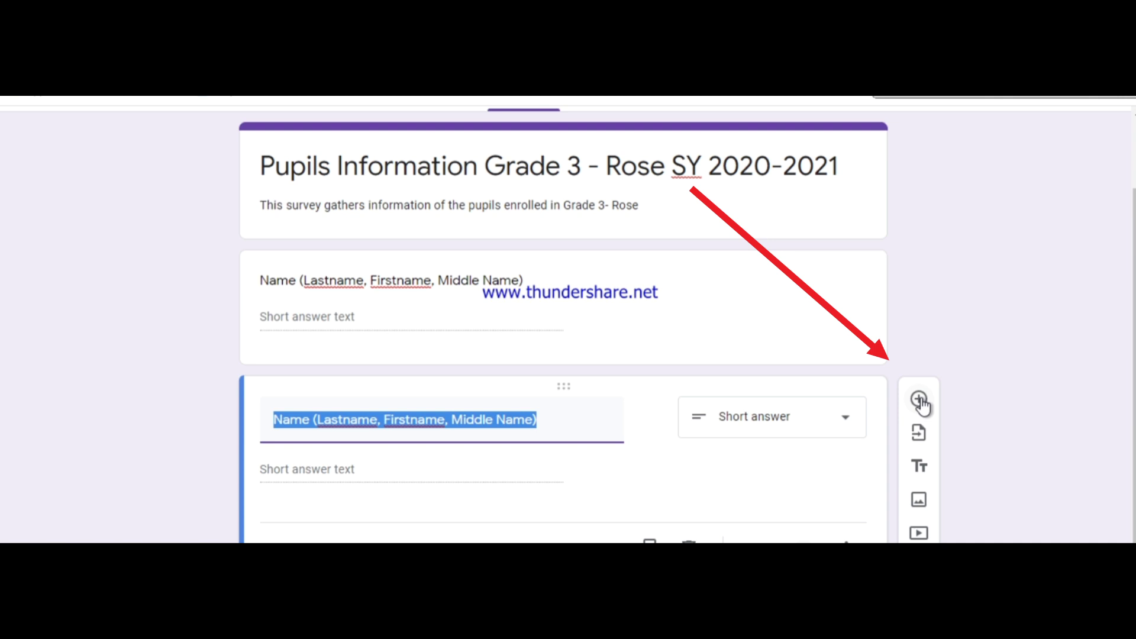
Step: Add a blank question to the form and retitle the duplicated name question "BIrthdate"
left_click(919, 400)
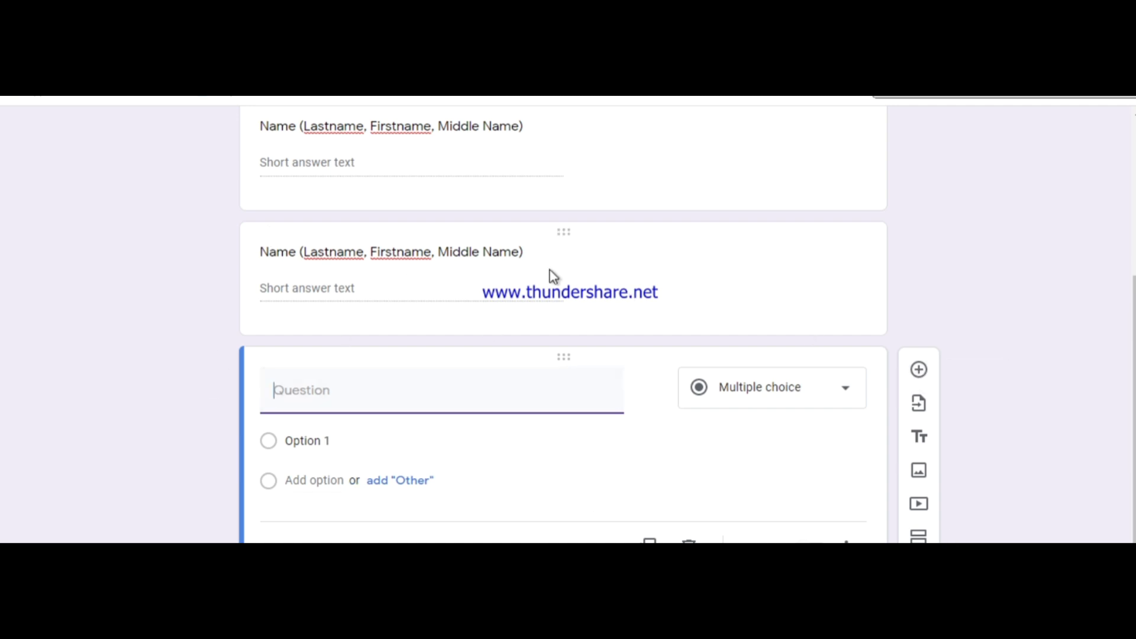
left_click_drag(524, 252, 261, 259)
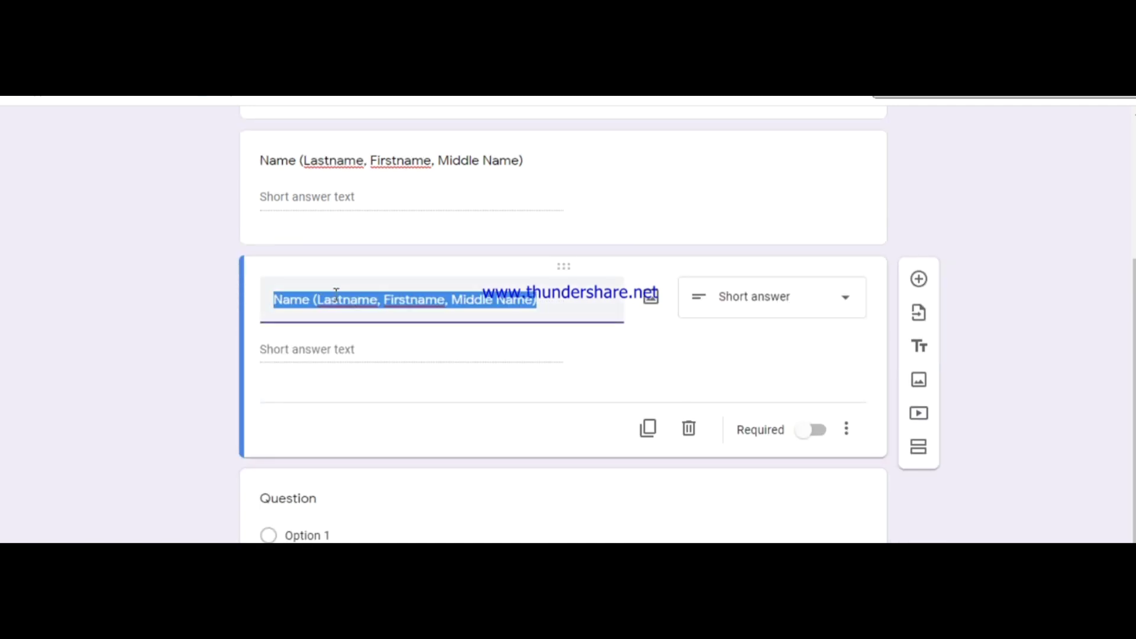
type("BIrthdate")
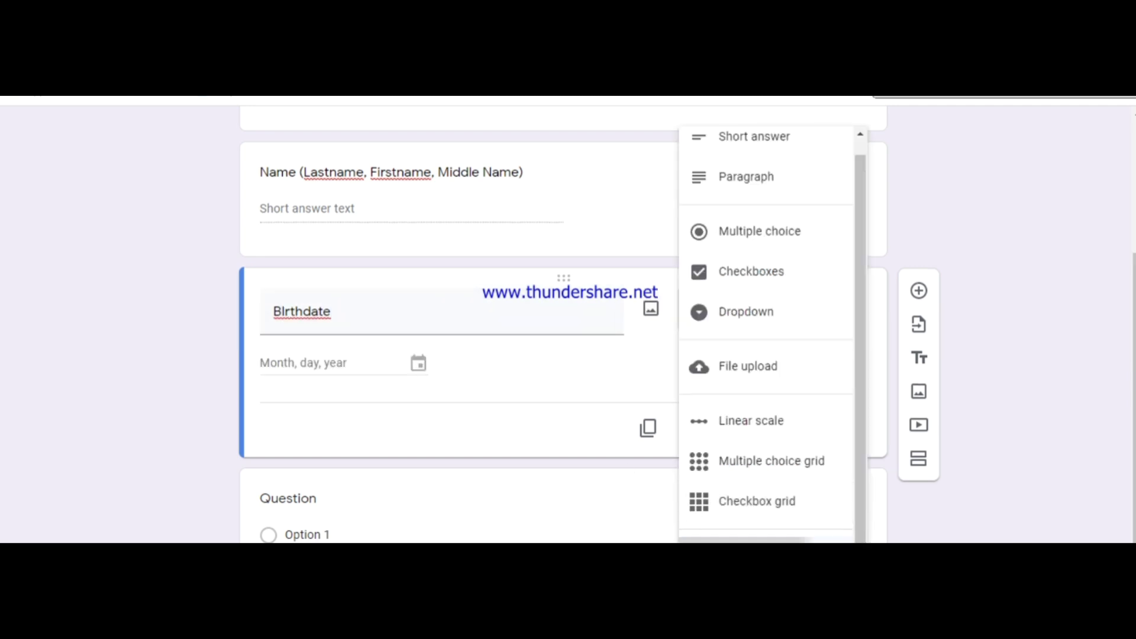
Step: Title the blank question below the birthdate question "Age" and make it a Checkboxes question
left_click(310, 500)
left_click(310, 500)
type("Age")
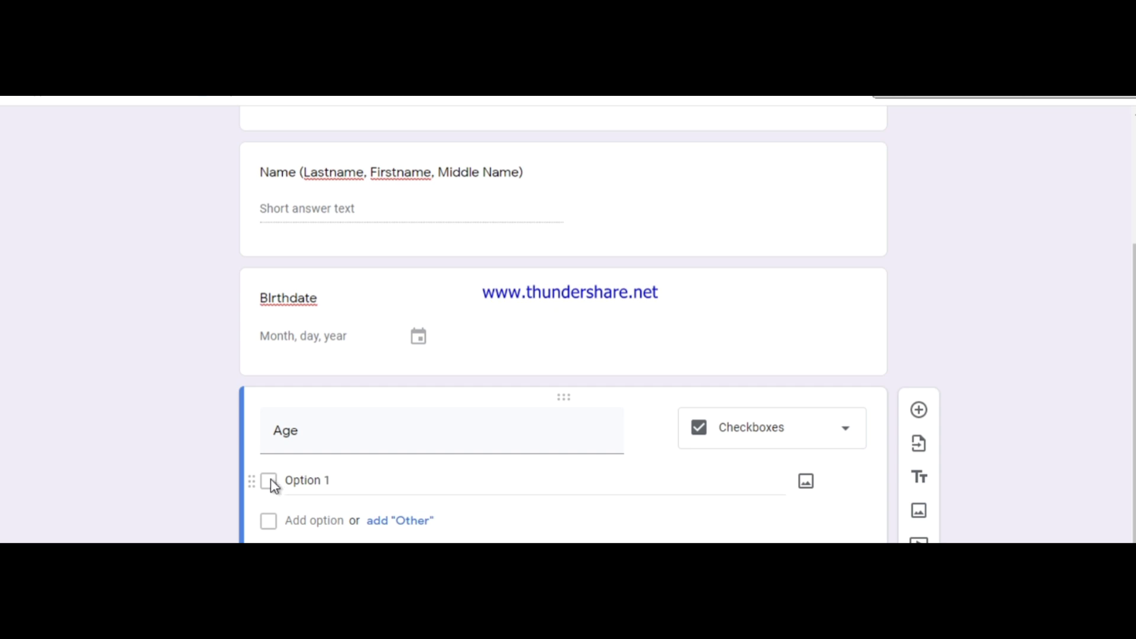
Step: Replace the text of the Age question's first option with "7"
left_click(320, 479)
left_click(341, 481)
key("BackSpace")
key("BackSpace")
key("BackSpace")
key("BackSpace")
key("BackSpace")
key("BackSpace")
key("BackSpace")
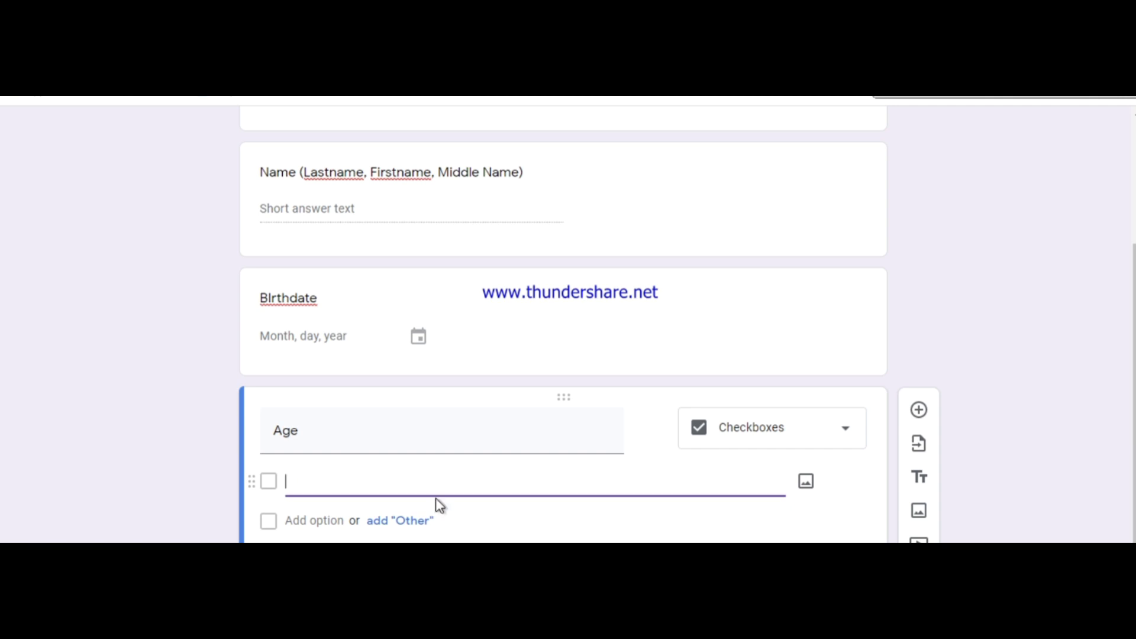
type("7")
Step: Add an "Other" choice and the options "8" and "9" to the Age question
left_click(400, 521)
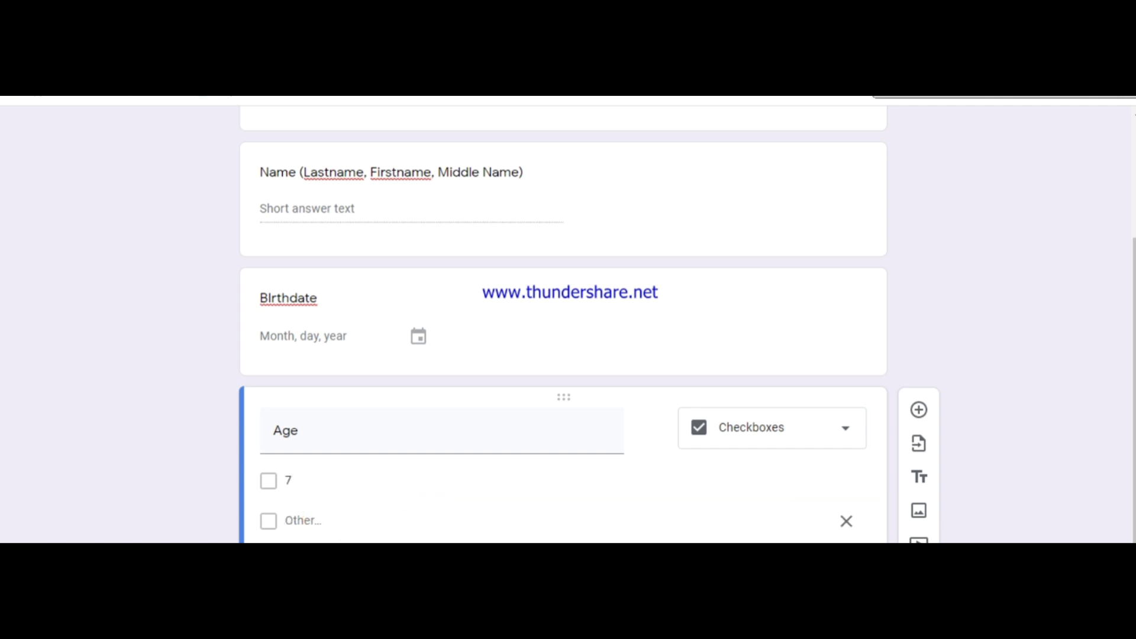
left_click(320, 529)
type("8")
key("Return")
type("9")
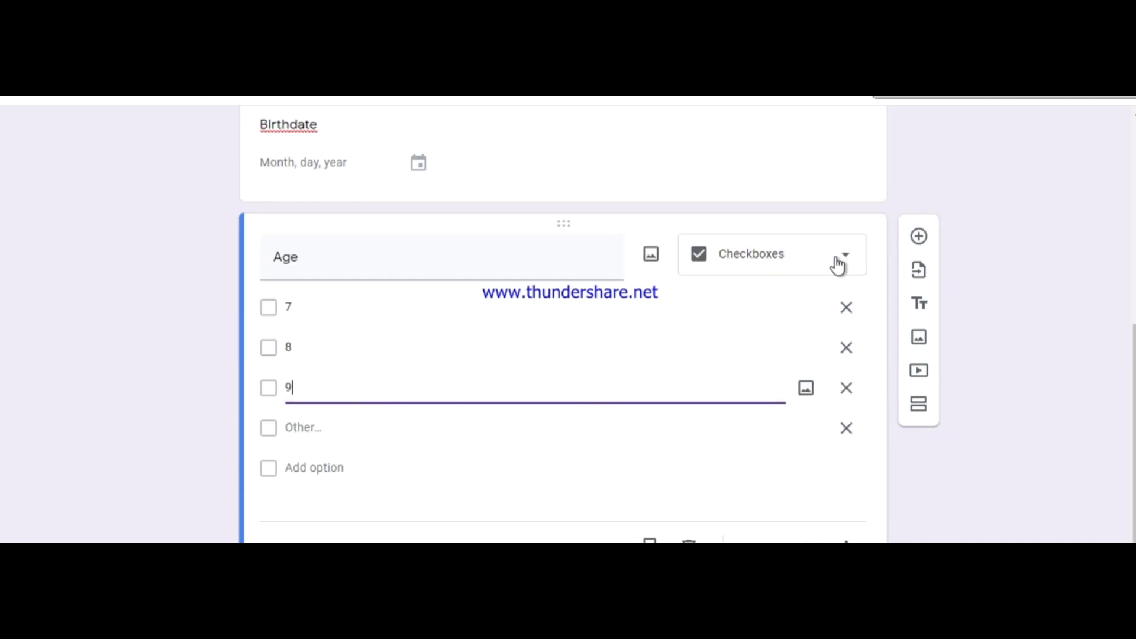
Step: Add a Paragraph question below Age titled "What do you want to become in the future? Why?"
left_click(839, 260)
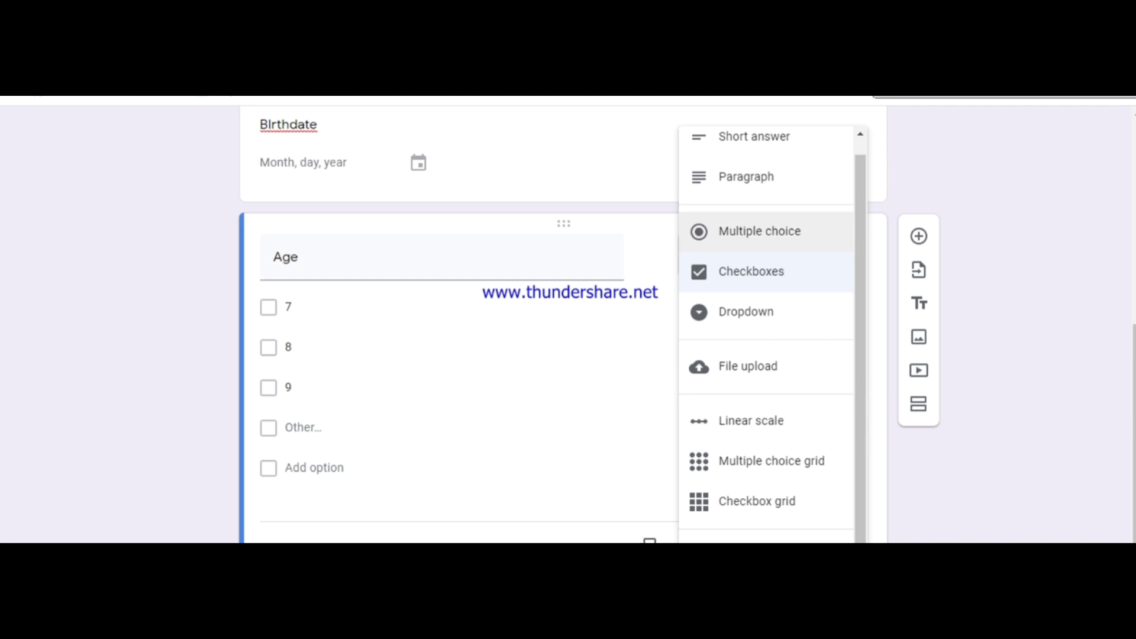
left_click(922, 240)
left_click(921, 240)
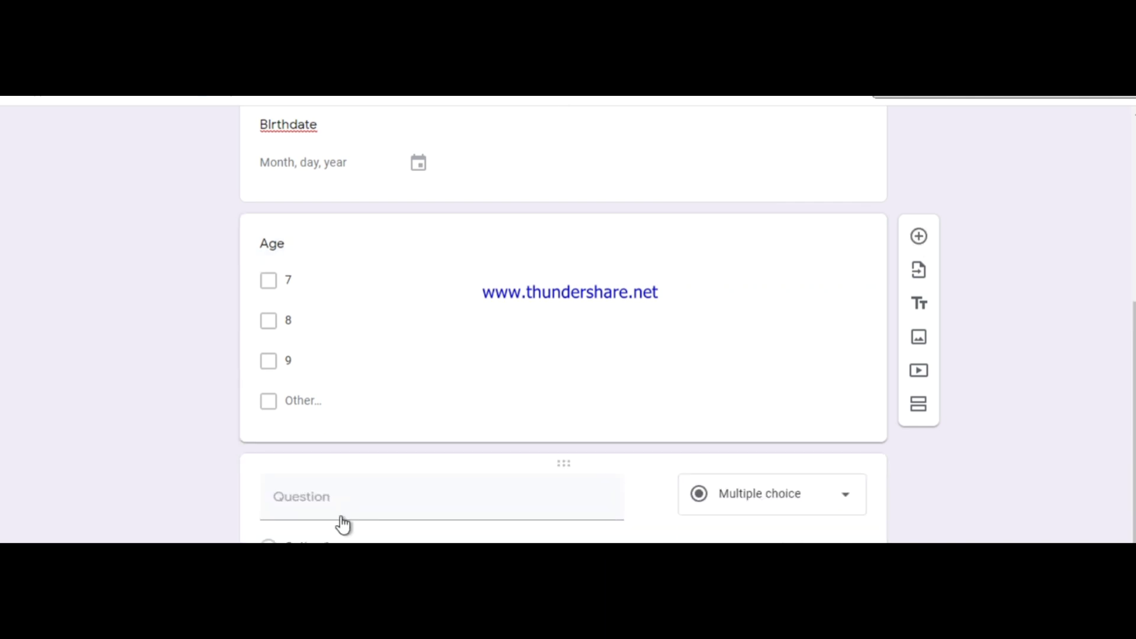
left_click(329, 500)
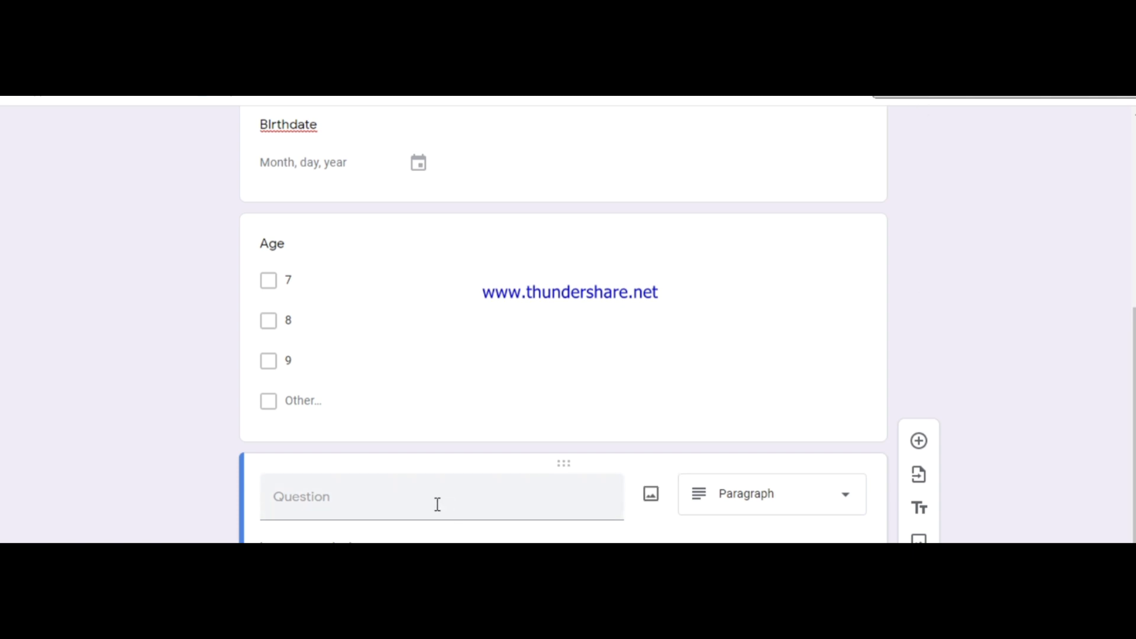
left_click(416, 499)
type("What do you want to become in the future? Why?")
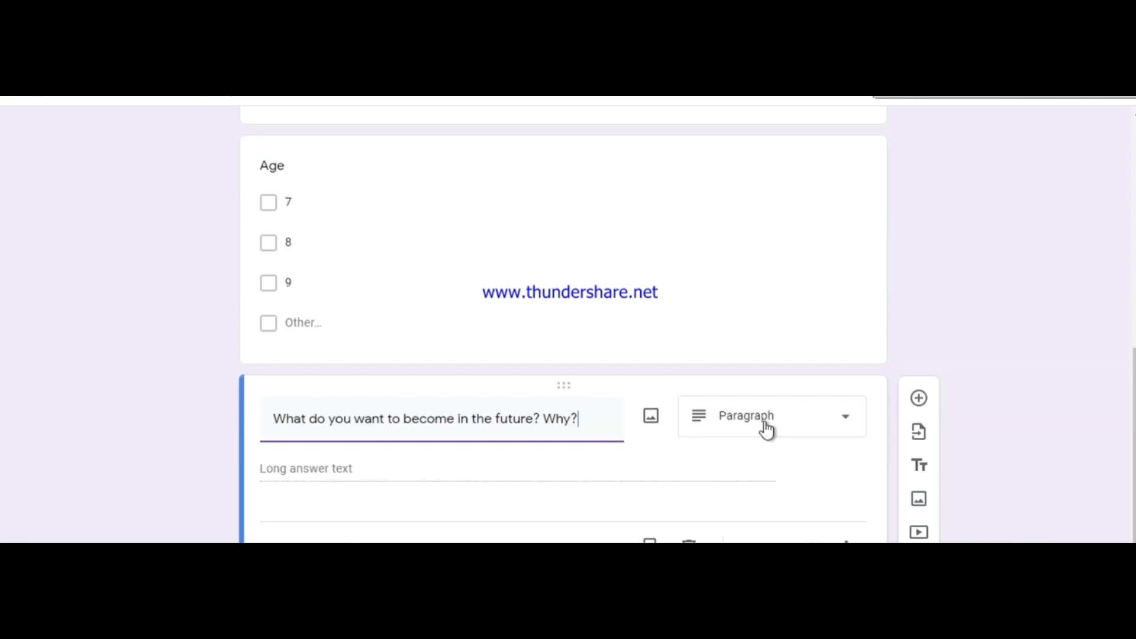
left_click(793, 416)
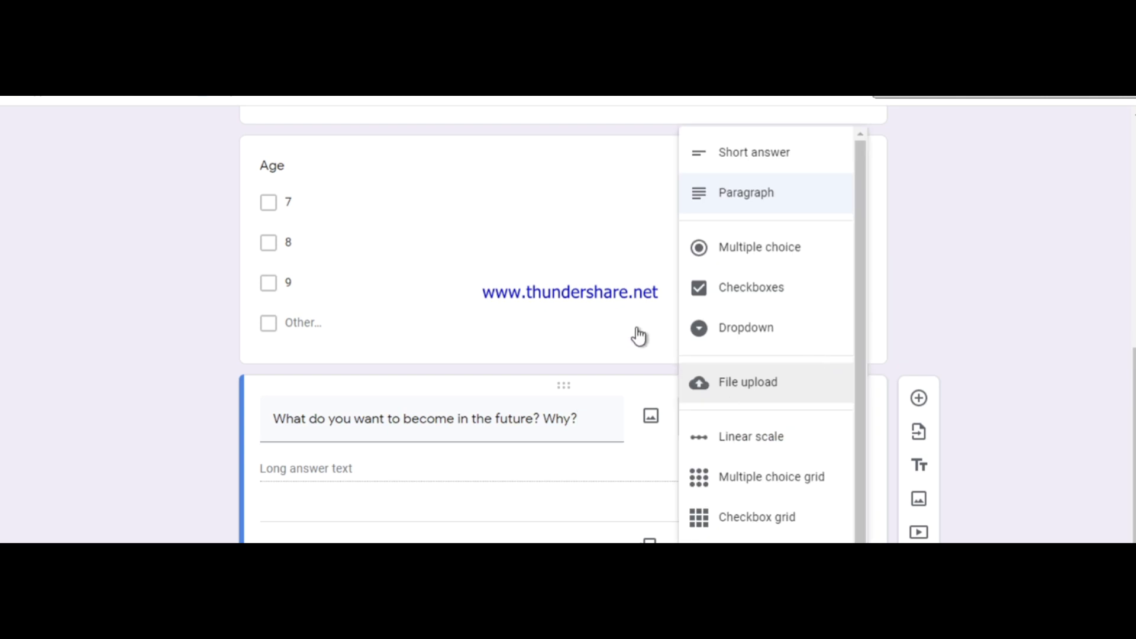
left_click(370, 473)
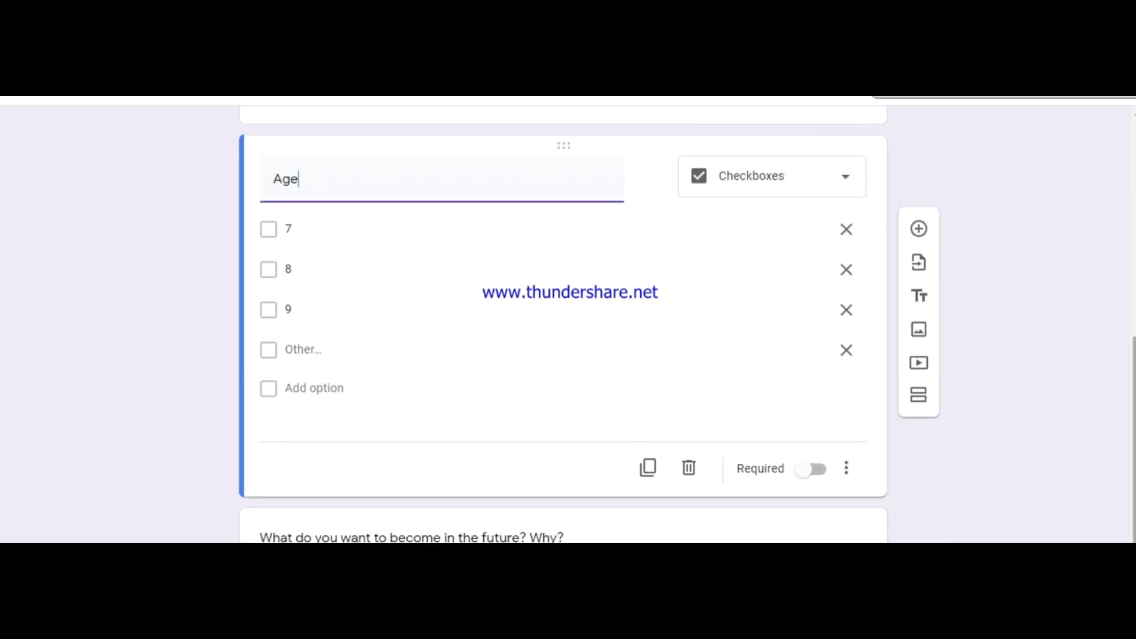
scroll(562, 296, "down", 1)
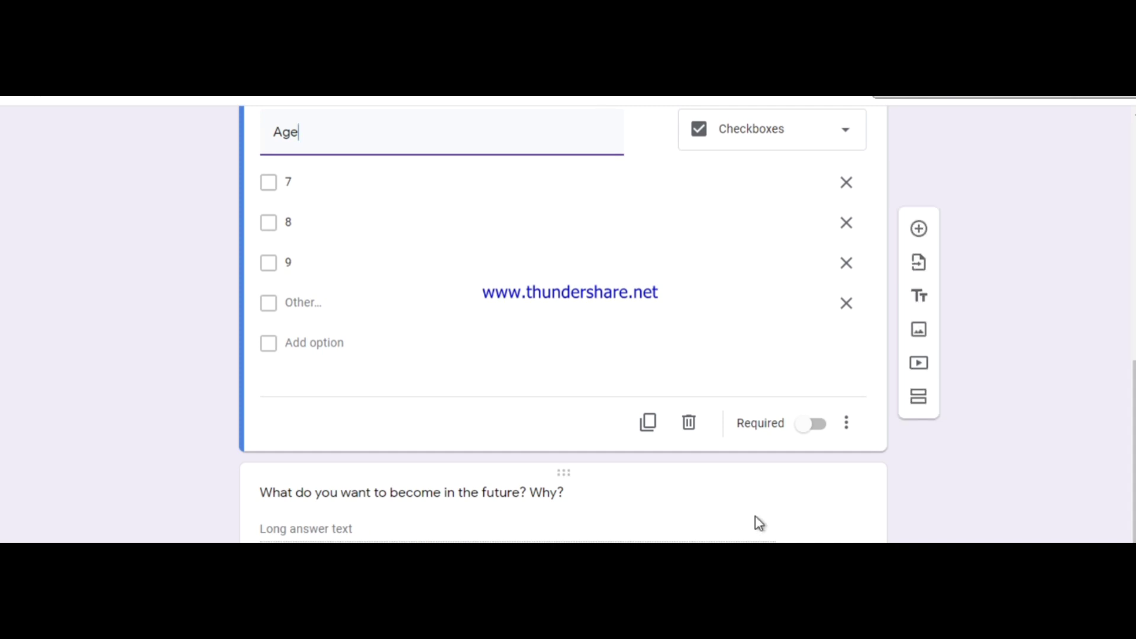
Step: Preview the form as respondents see it and look through its questions
scroll(1017, 333, "up", 10)
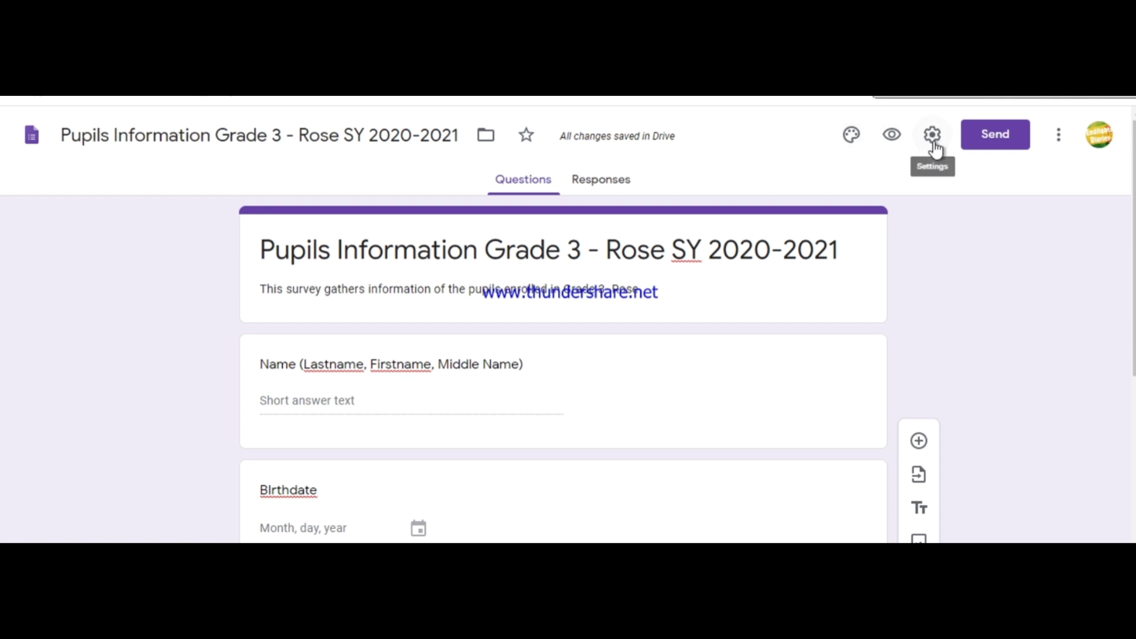
left_click(894, 138)
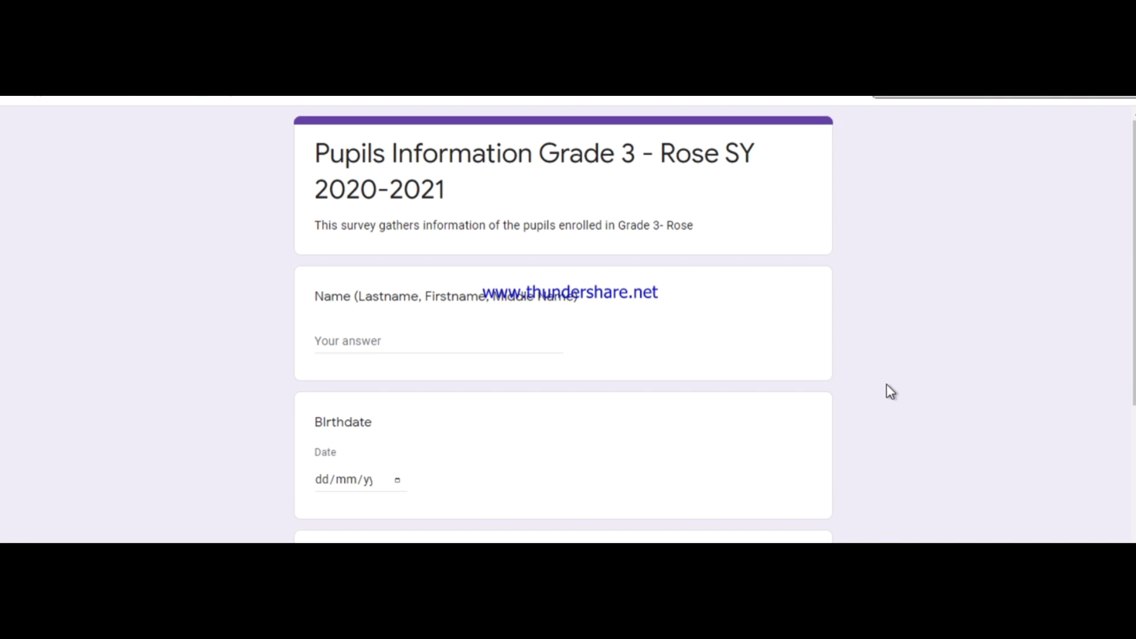
scroll(799, 380, "down", 10)
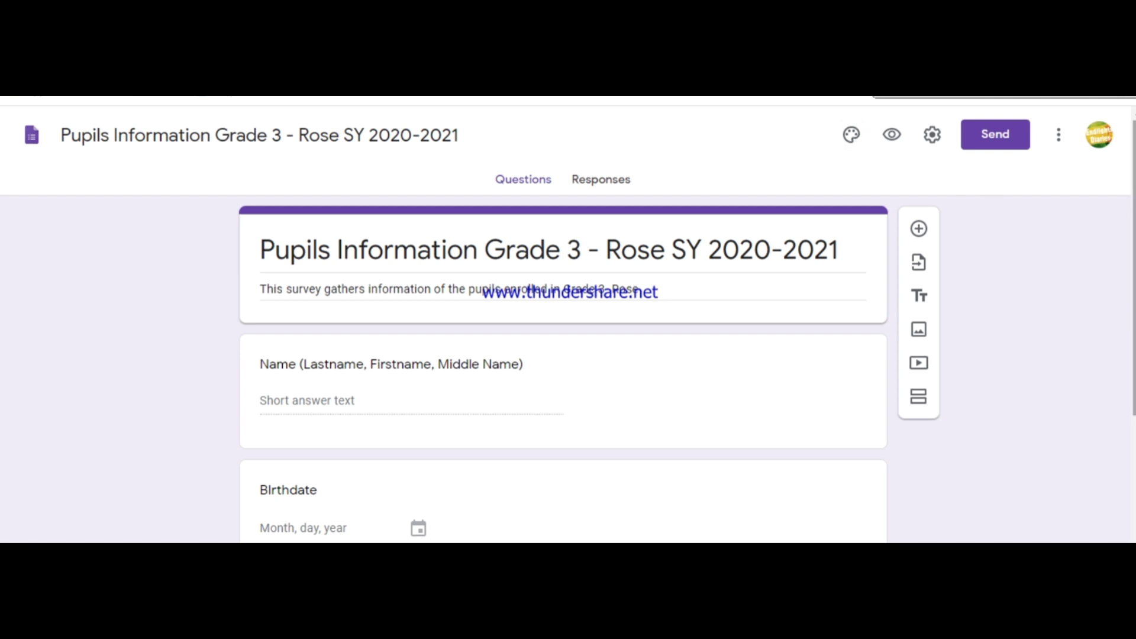
Step: Set the colored pencils theme picture as the form's header and change the form's font style to the handwritten-looking one
left_click(852, 136)
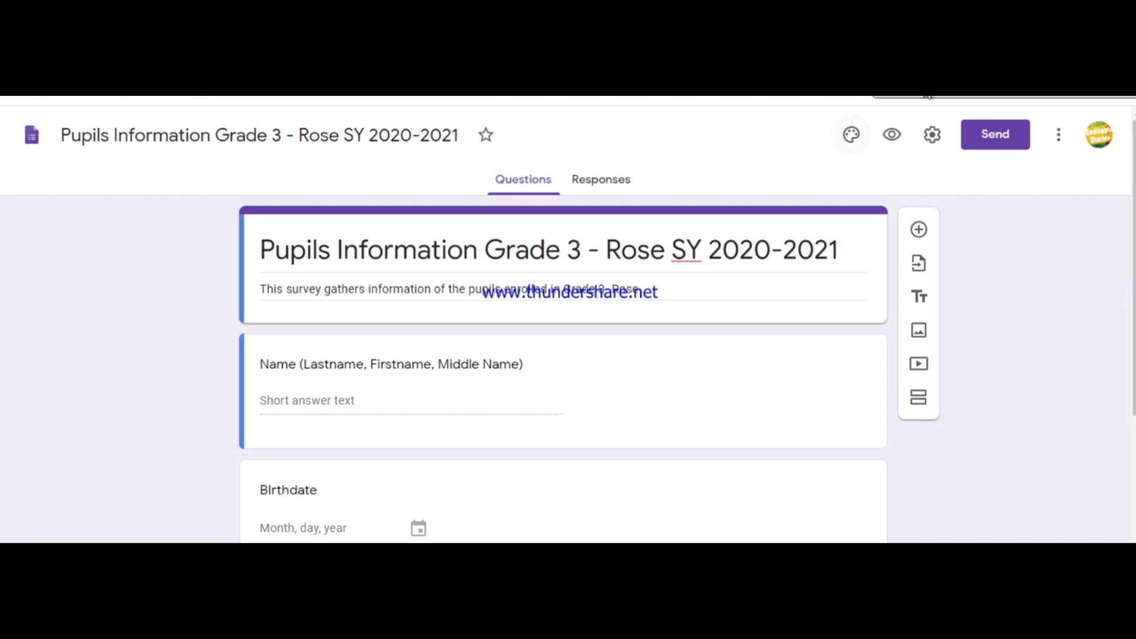
left_click(861, 143)
left_click(860, 143)
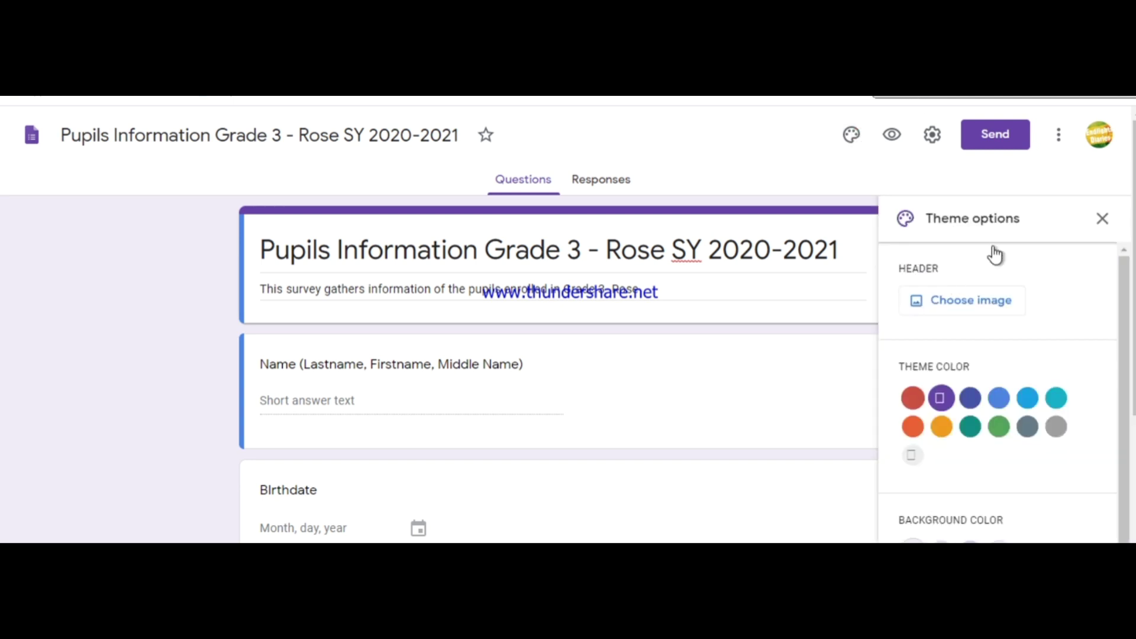
left_click(973, 305)
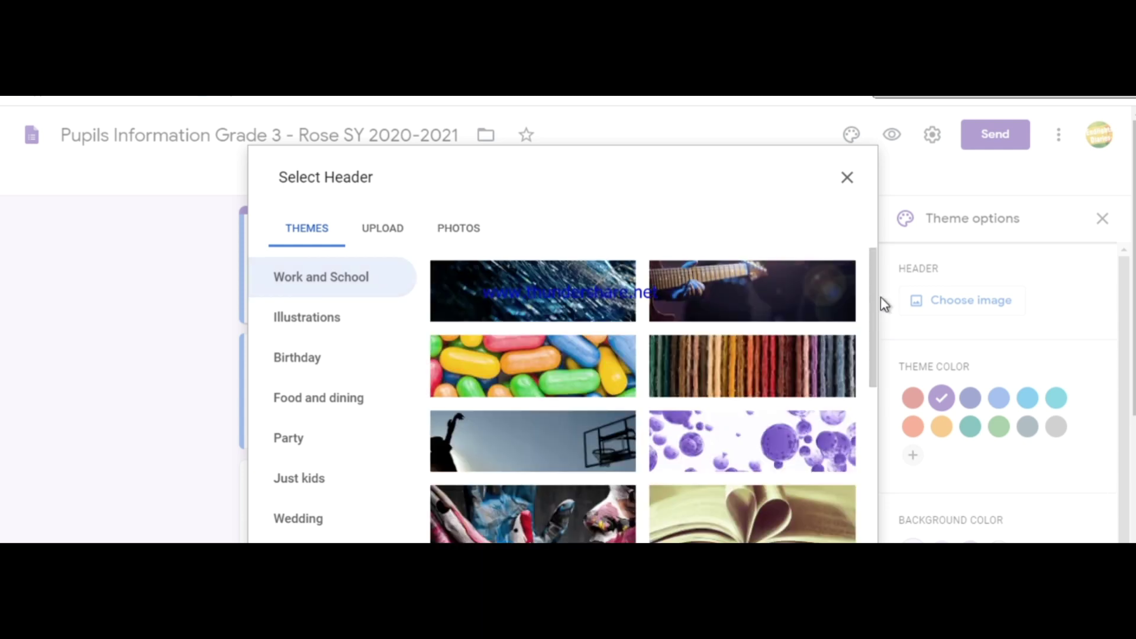
left_click_drag(873, 303, 882, 436)
left_click(763, 385)
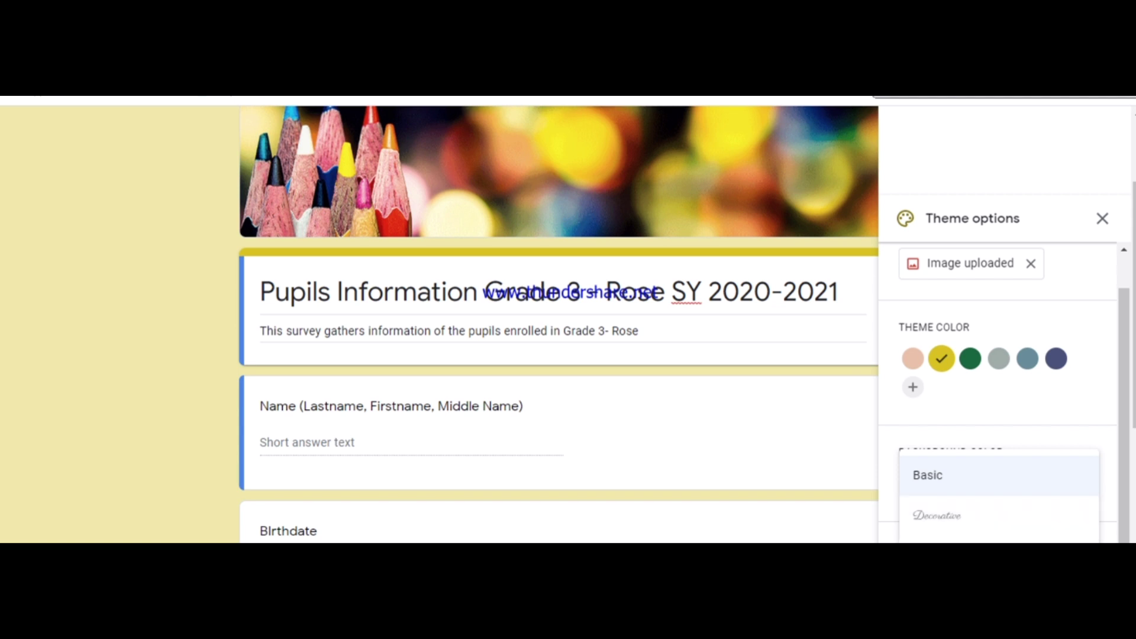
left_click(937, 516)
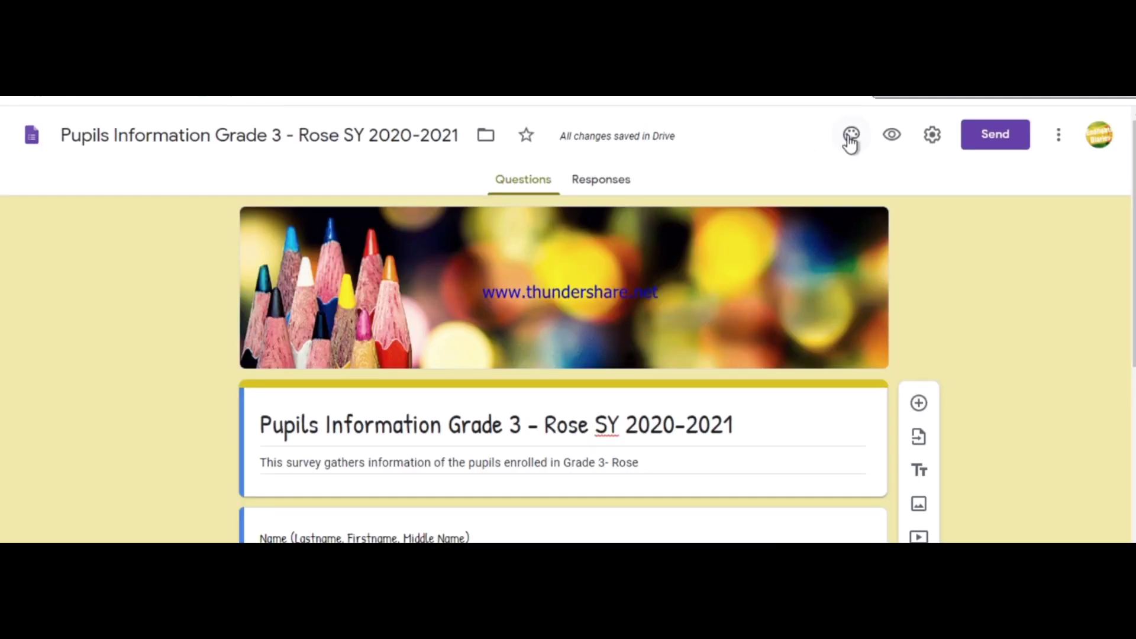
Step: Review the form's general settings, close them, and look over the options for sending the form
left_click(932, 138)
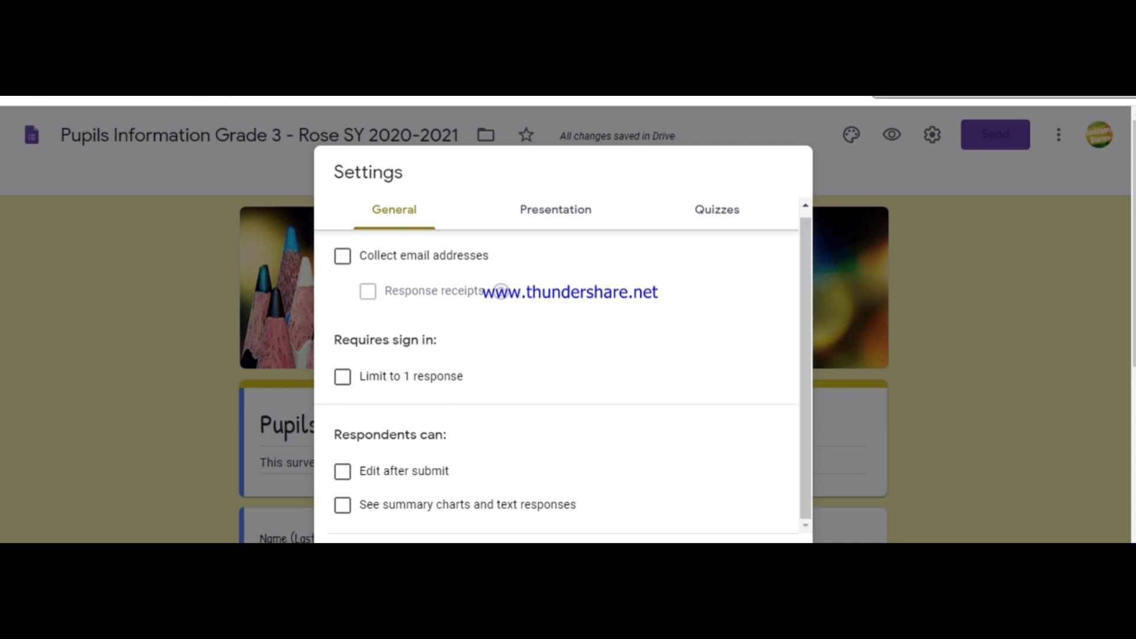
key("Escape")
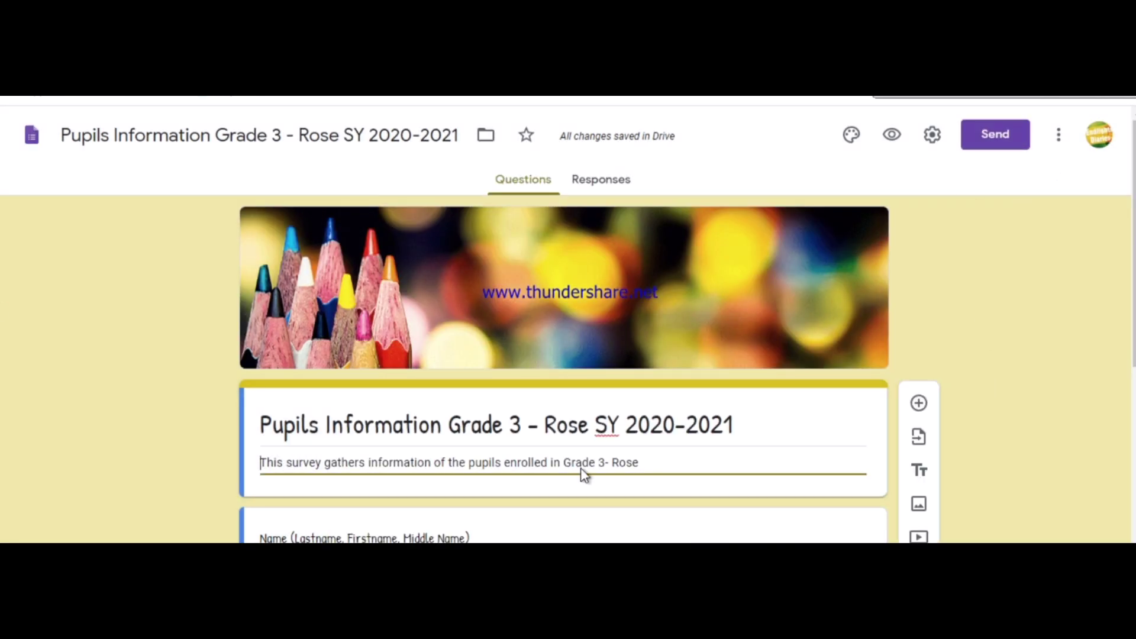
left_click(1001, 142)
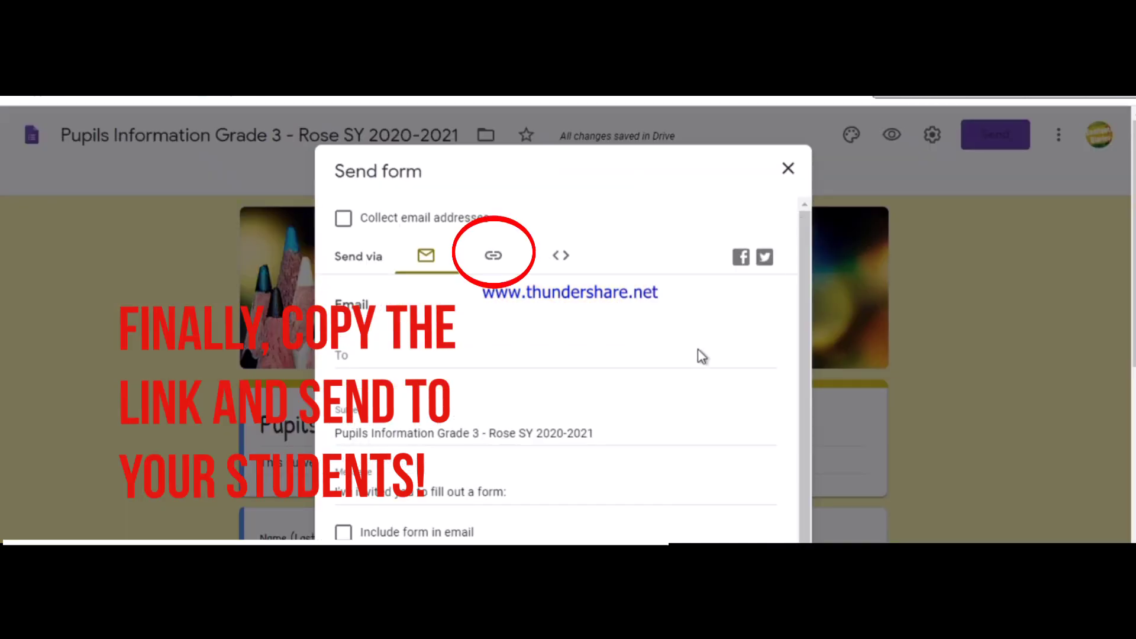
scroll(691, 393, "down", 1)
scroll(691, 393, "up", 1)
left_click(806, 325)
left_click_drag(811, 333, 816, 339)
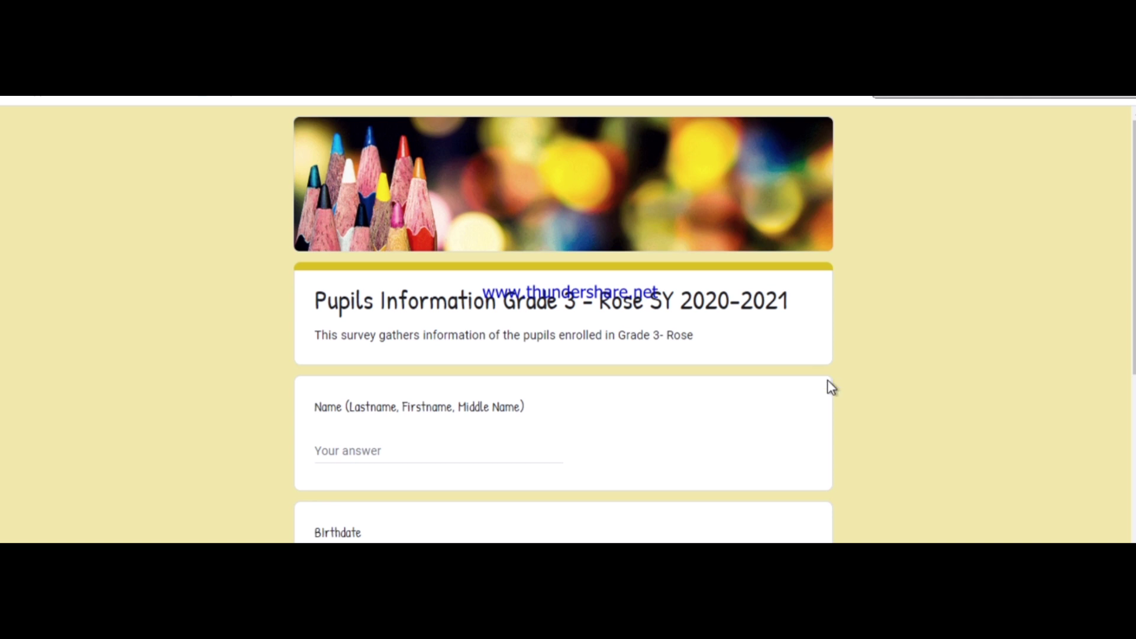
Step: Look through the themed form's preview from the header image down to the submit area and back
scroll(853, 402, "down", 2)
scroll(853, 397, "up", 2)
scroll(858, 372, "down", 8)
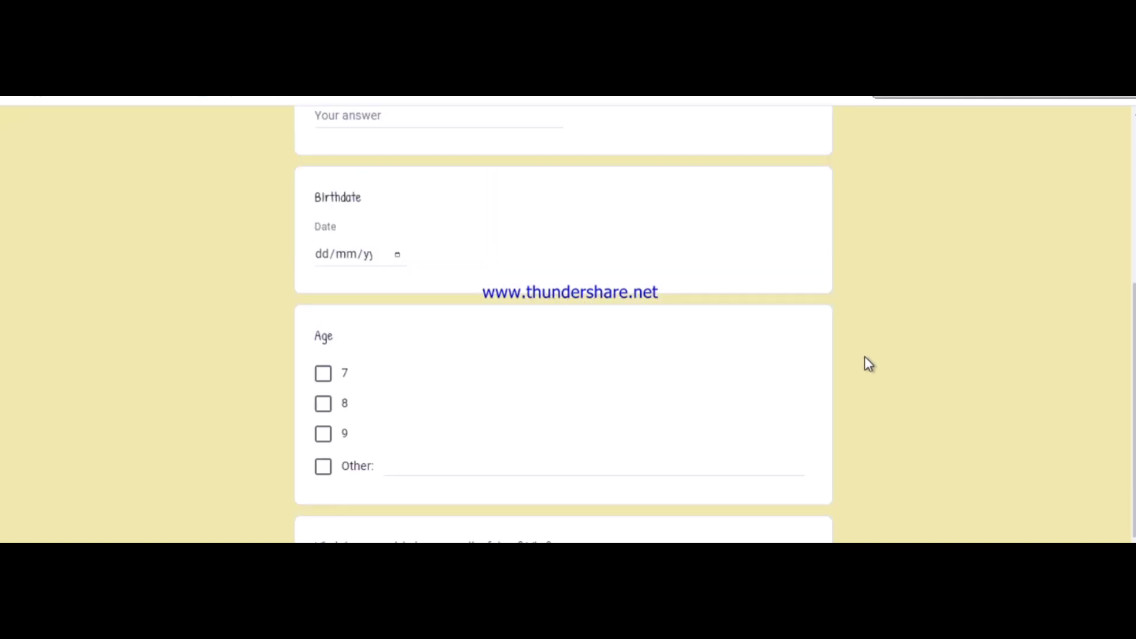
scroll(875, 336, "up", 8)
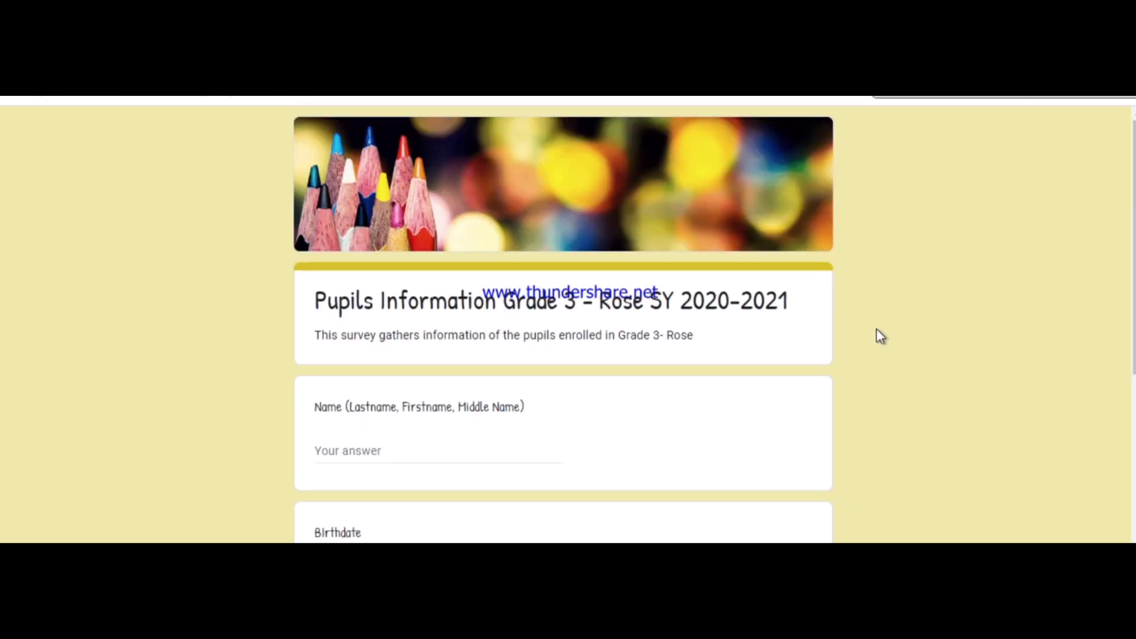
scroll(878, 332, "down", 4)
scroll(786, 325, "up", 4)
scroll(906, 395, "down", 8)
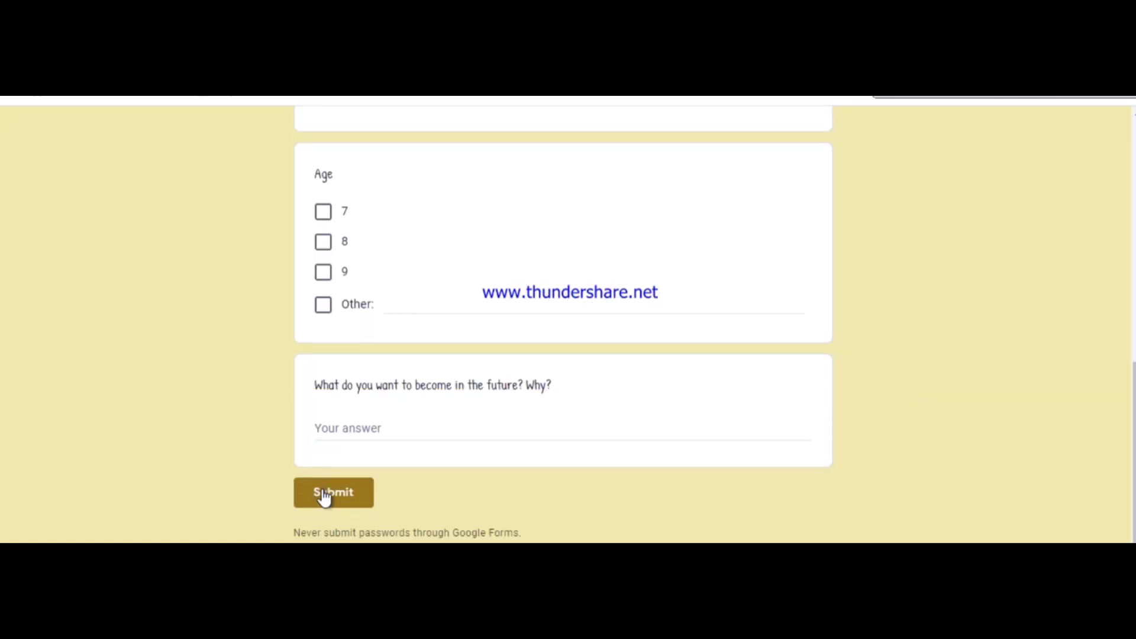
scroll(761, 424, "up", 6)
scroll(902, 357, "up", 3)
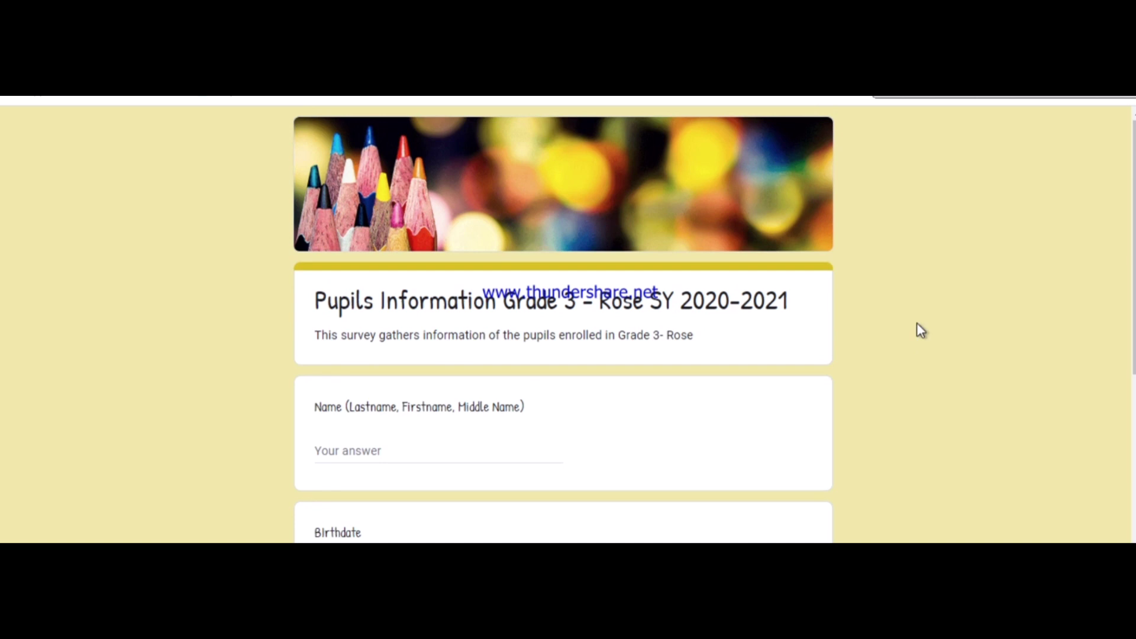